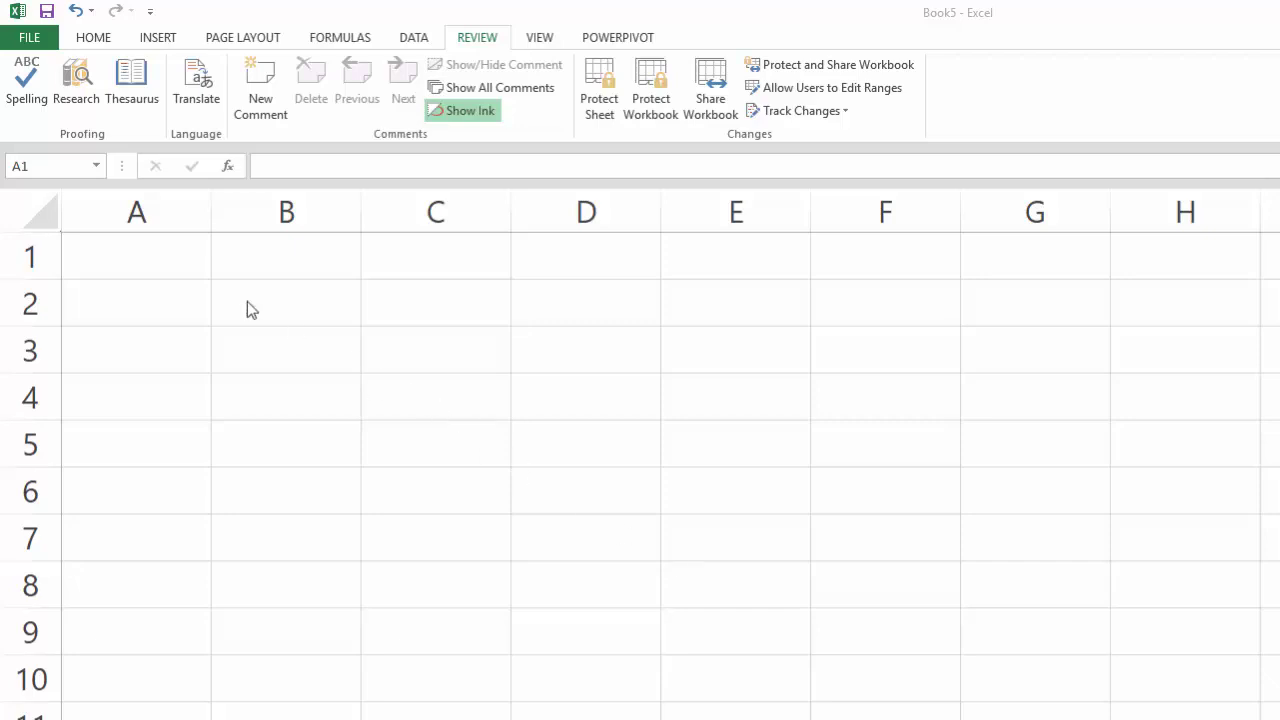
Enter 'Studentes name' in cell A1 and widen column A to fit it
{"action": "left_click", "coordinate": [170, 255]}
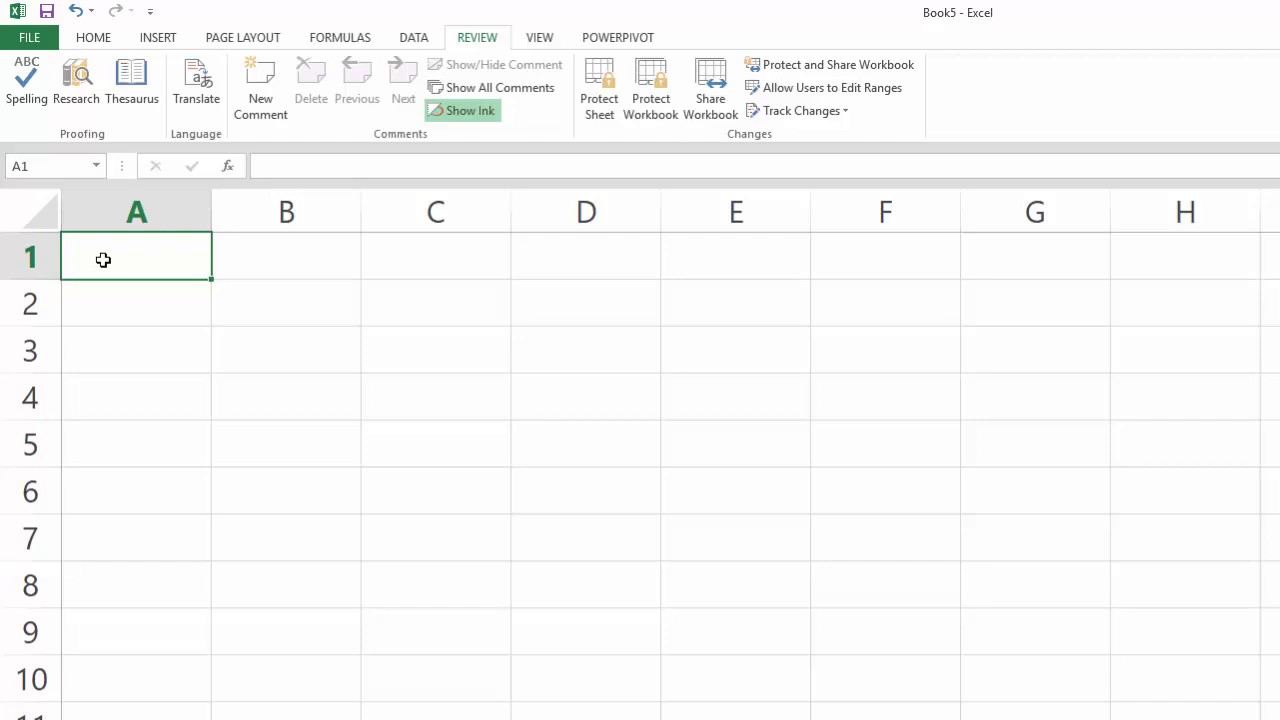
{"action": "type", "text": "Student"}
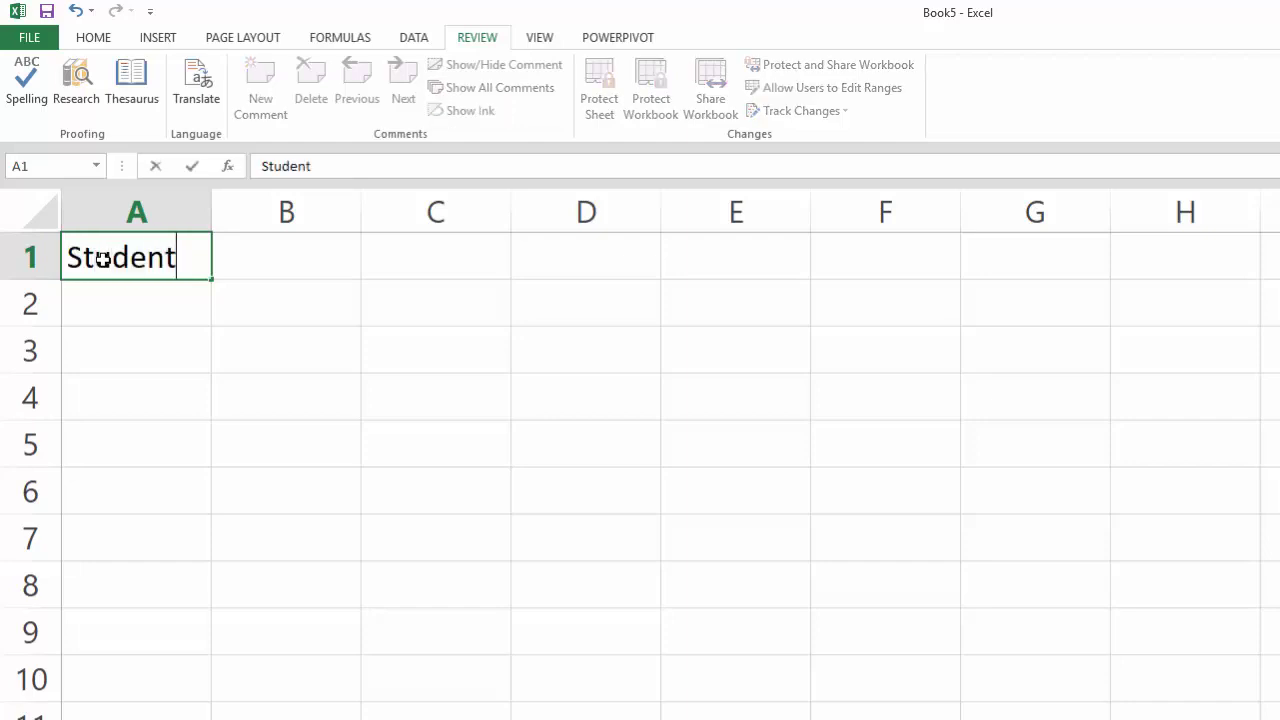
{"action": "type", "text": "es name"}
{"action": "key", "text": "Return"}
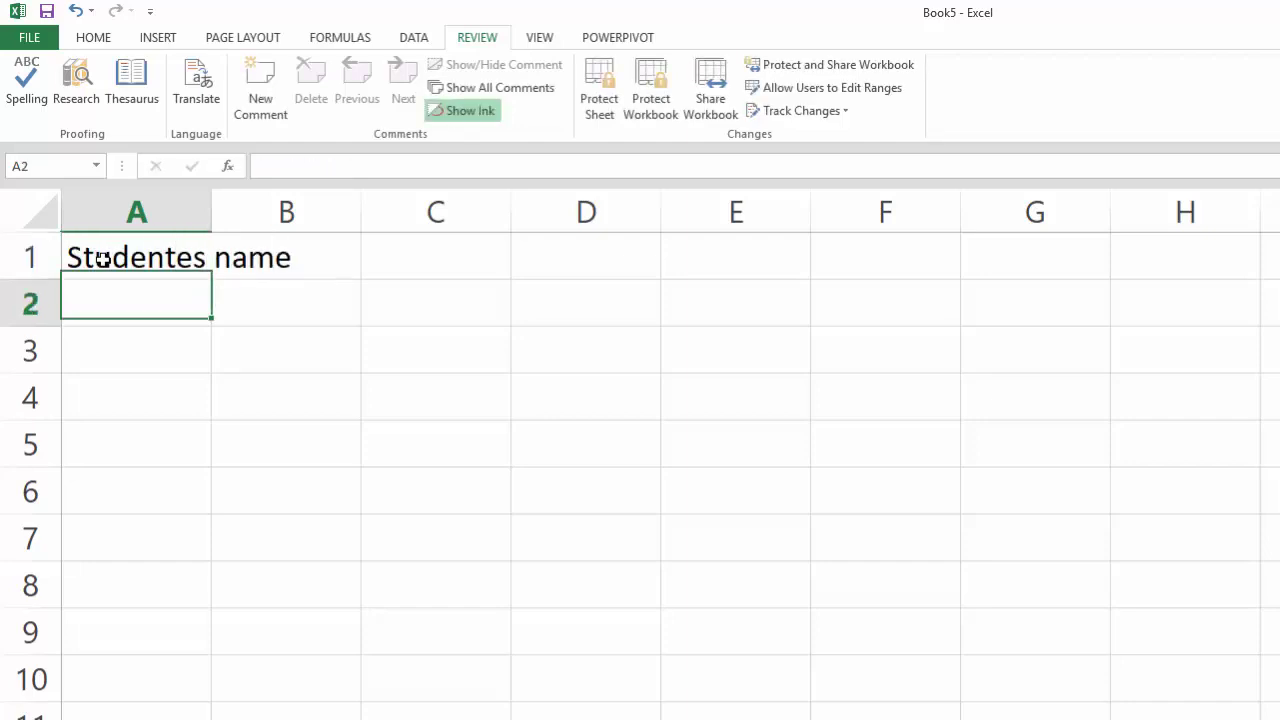
{"action": "left_click_drag", "start_coordinate": [211, 214], "coordinate": [357, 217]}
{"action": "left_click", "coordinate": [293, 258]}
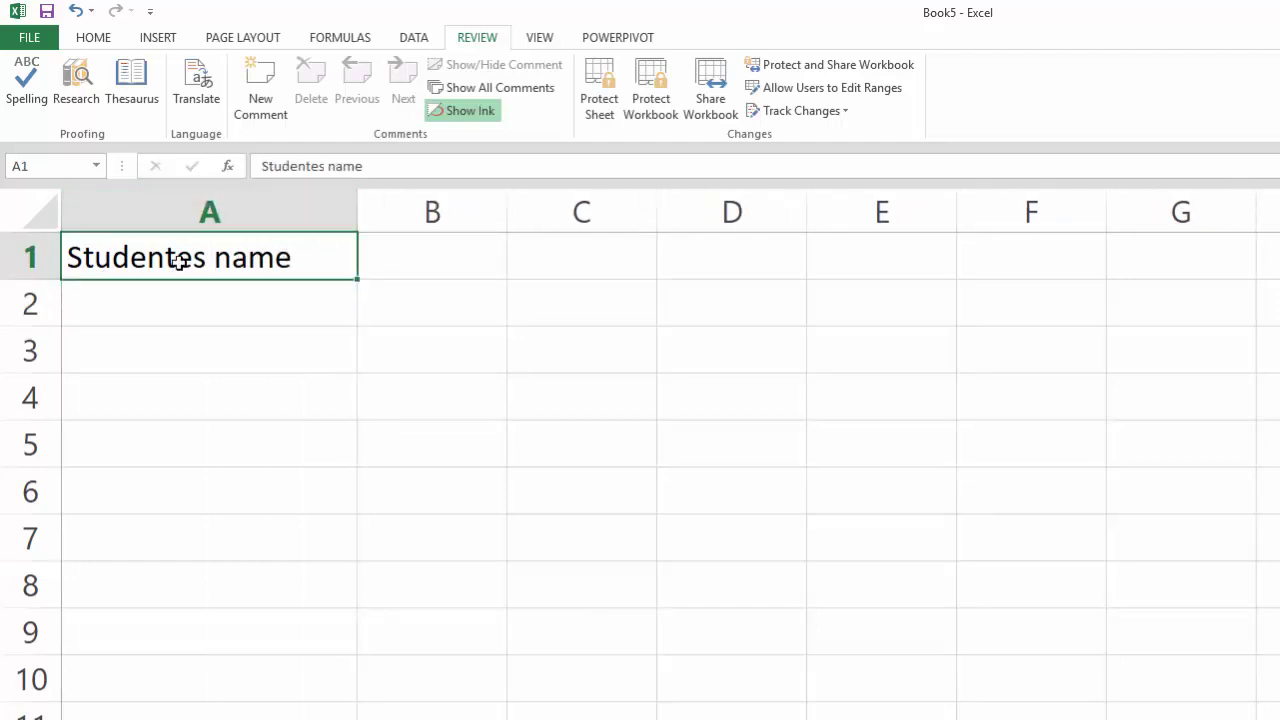
Spell-check the sheet, correcting 'Studentes' to 'Student's' in A1
{"action": "left_click", "coordinate": [27, 100]}
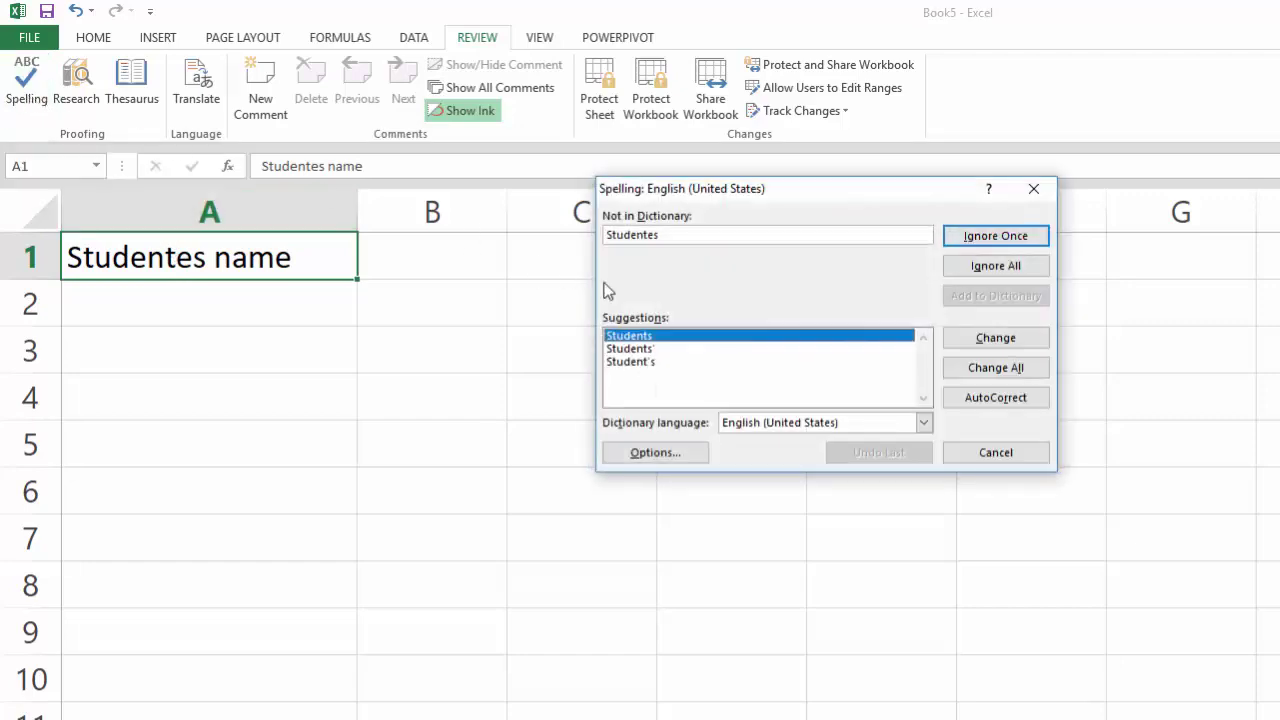
{"action": "left_click_drag", "start_coordinate": [709, 200], "coordinate": [711, 224]}
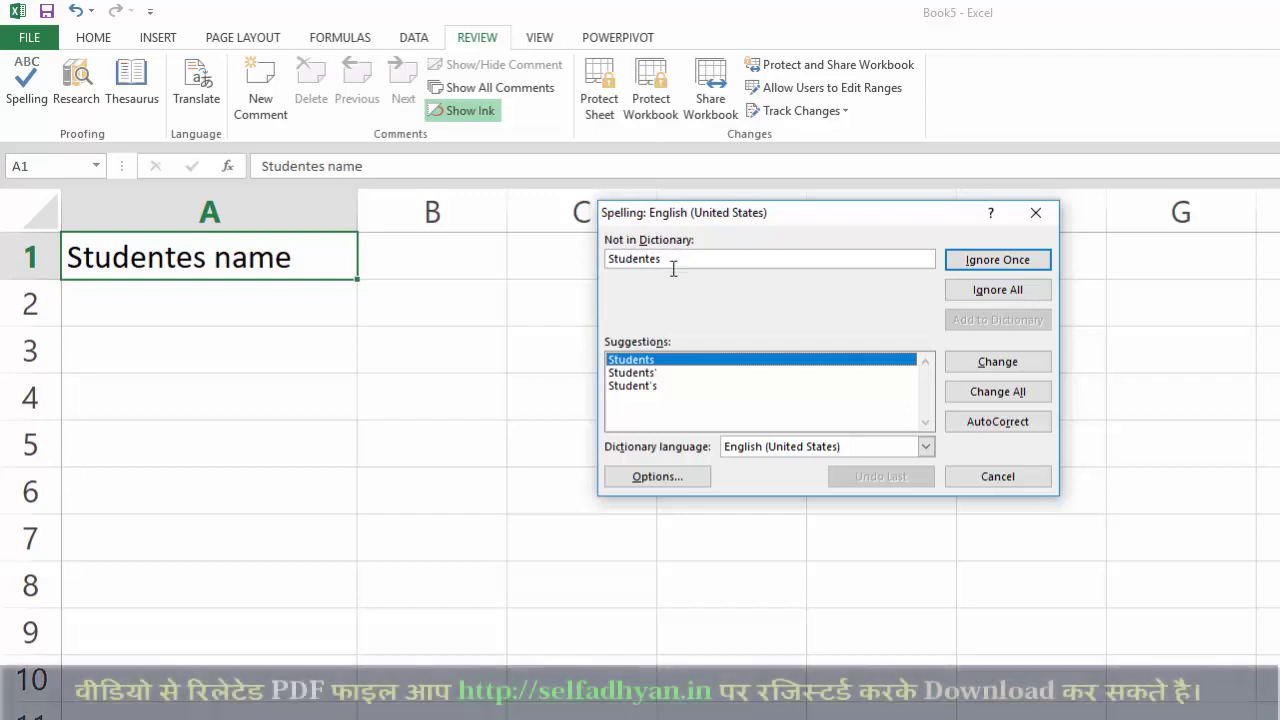
{"action": "left_click", "coordinate": [658, 386]}
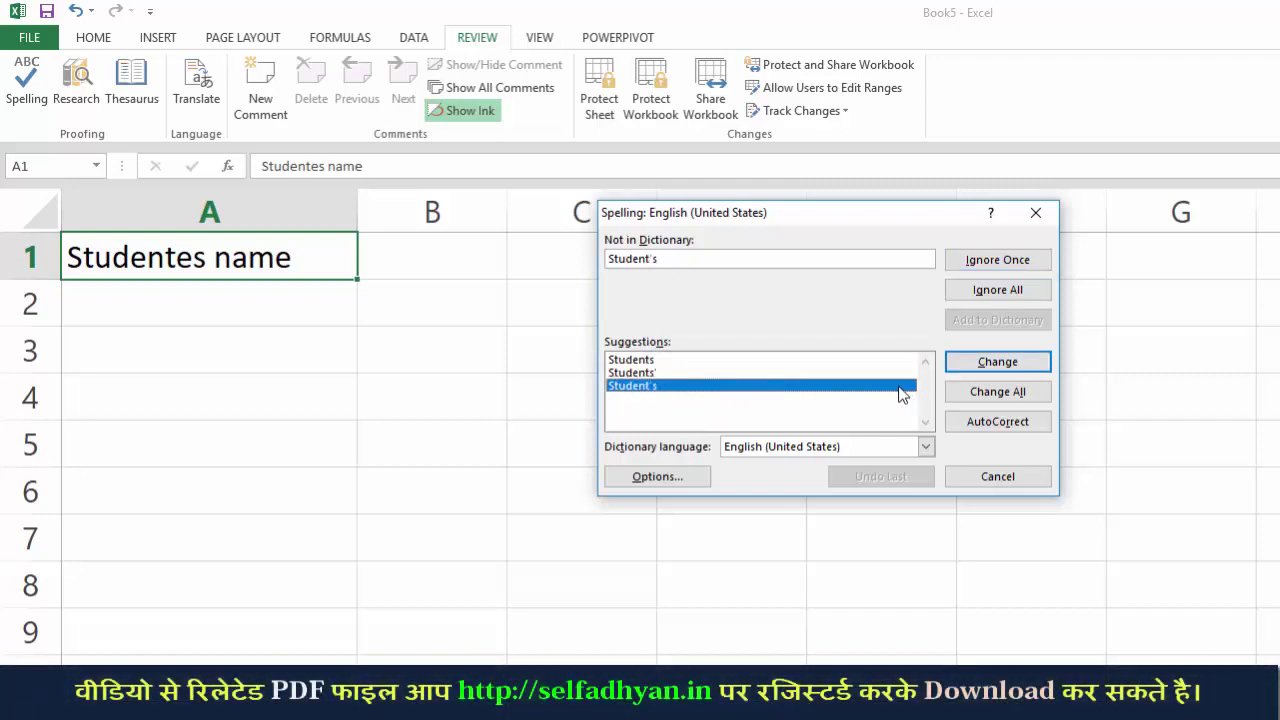
{"action": "left_click", "coordinate": [1016, 368]}
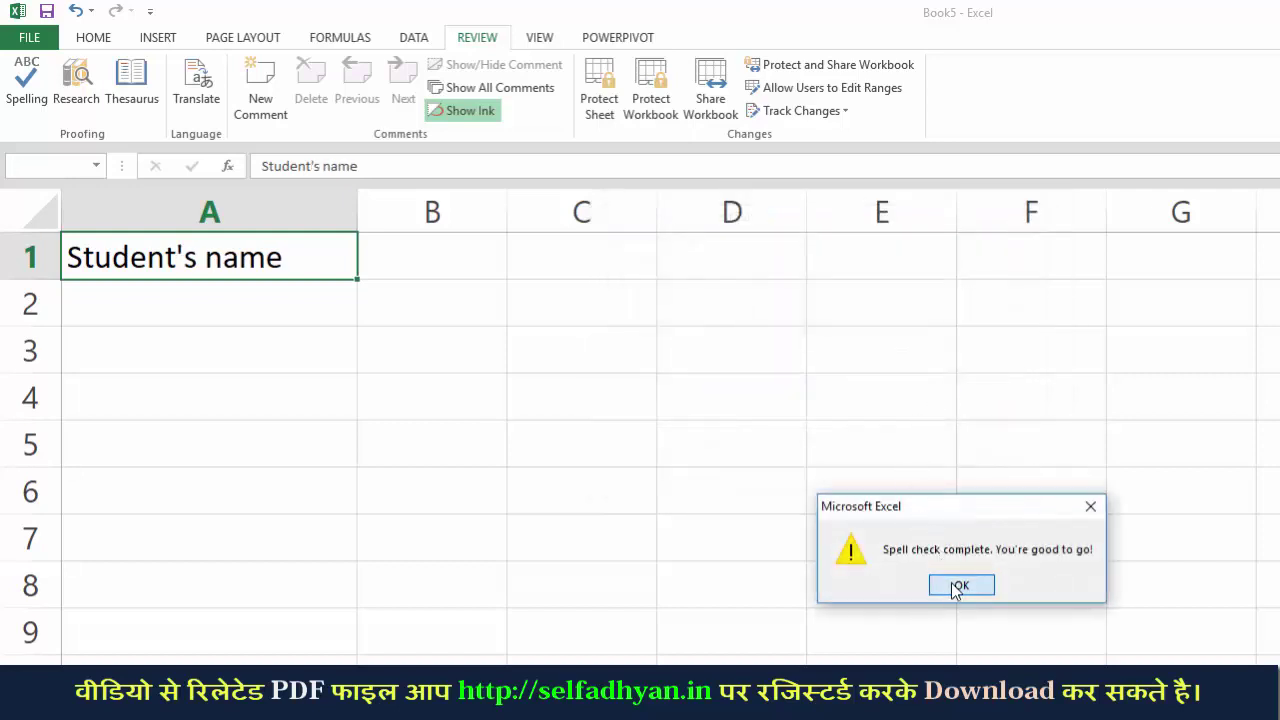
{"action": "left_click", "coordinate": [955, 588]}
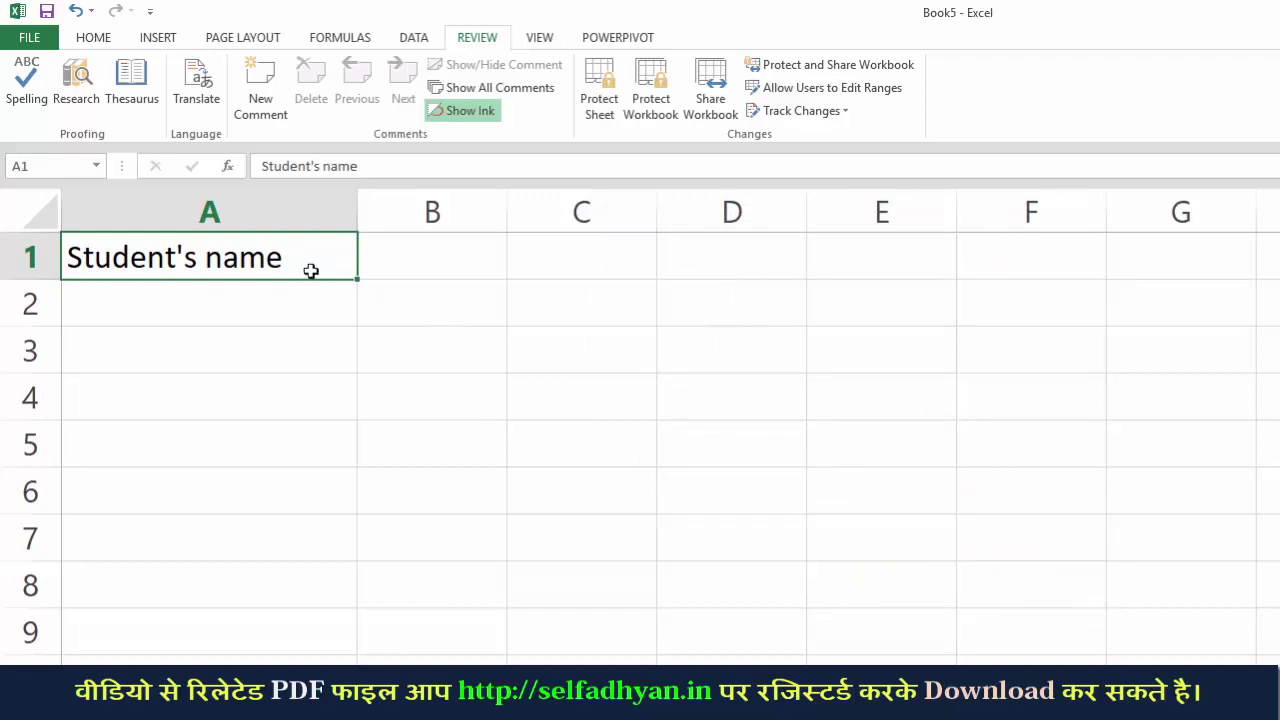
Replace the A1 header with 'Salary' and reselect it for synonym lookup
{"action": "type", "text": "S"}
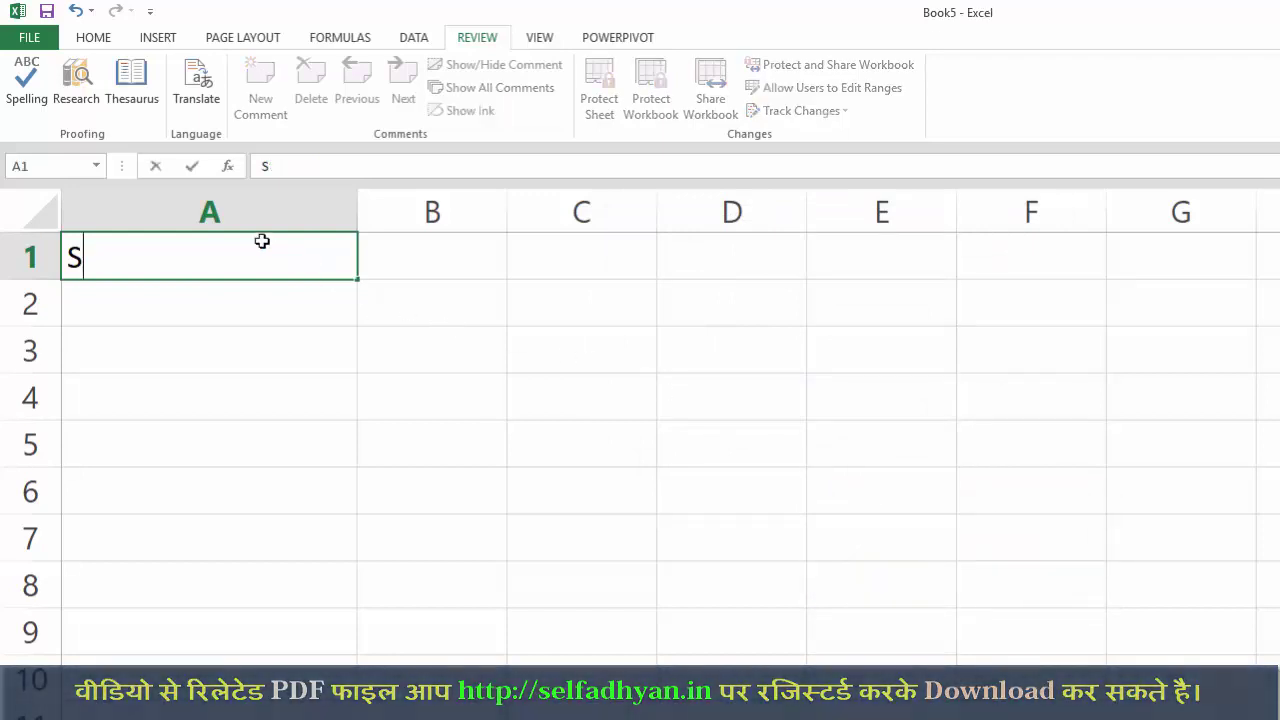
{"action": "type", "text": "alary"}
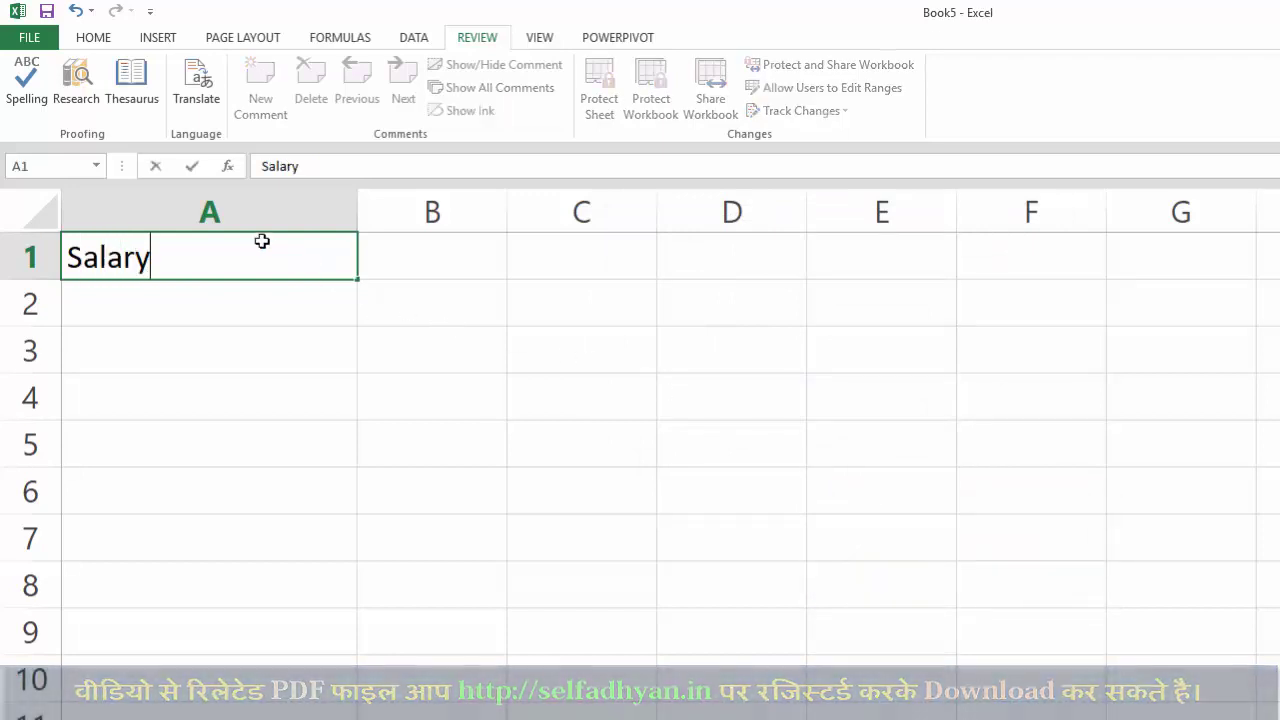
{"action": "key", "text": "Return"}
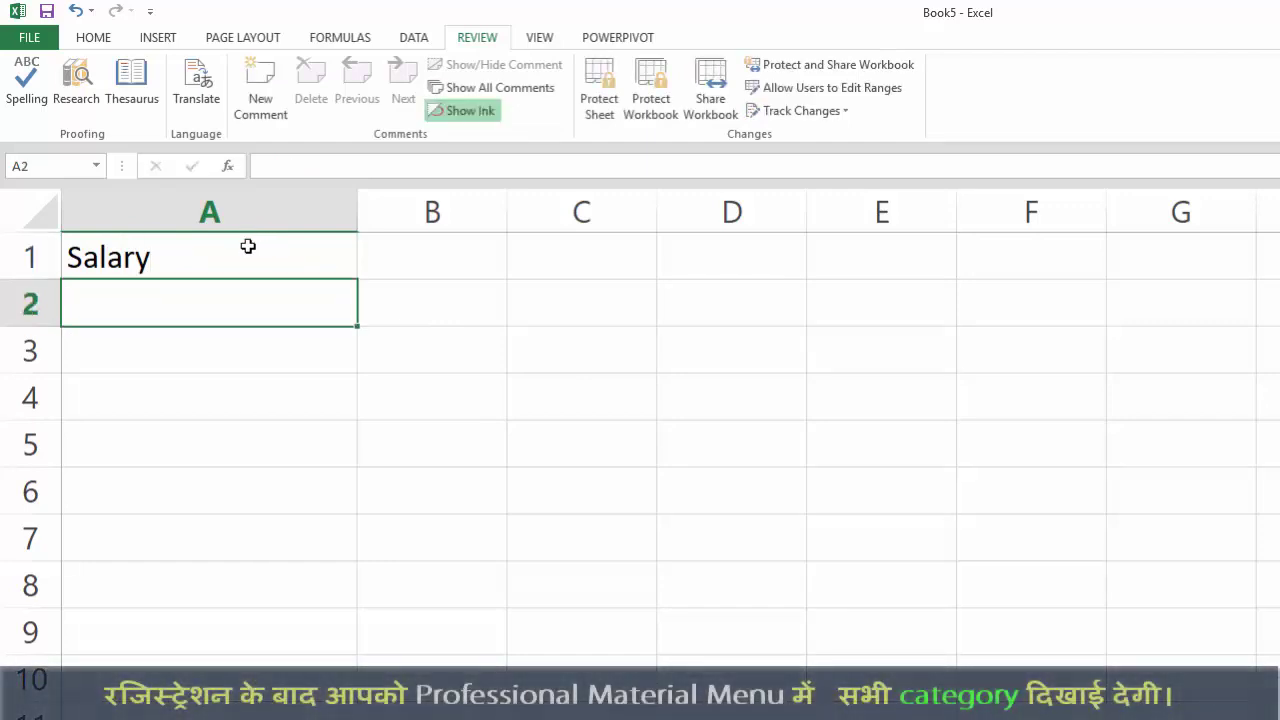
{"action": "left_click", "coordinate": [164, 257]}
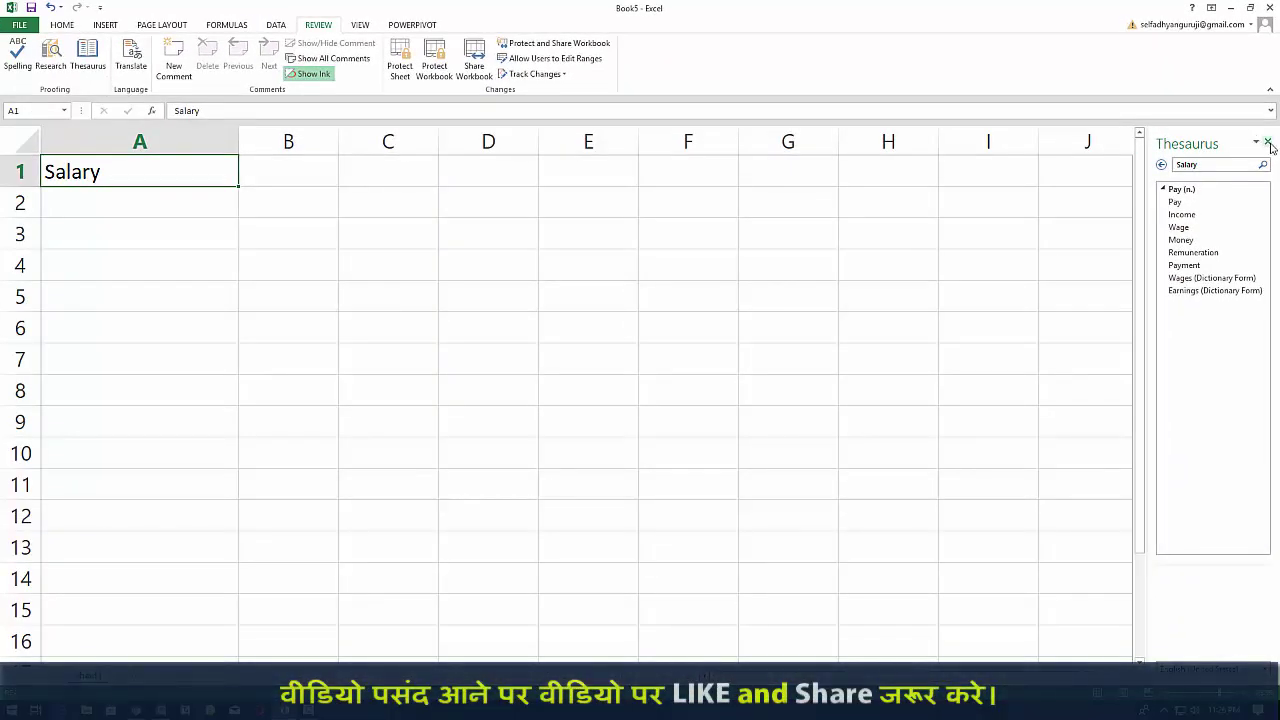
Research 'Salary' using the English (United States) thesaurus as the reference source
{"action": "left_click", "coordinate": [1267, 142]}
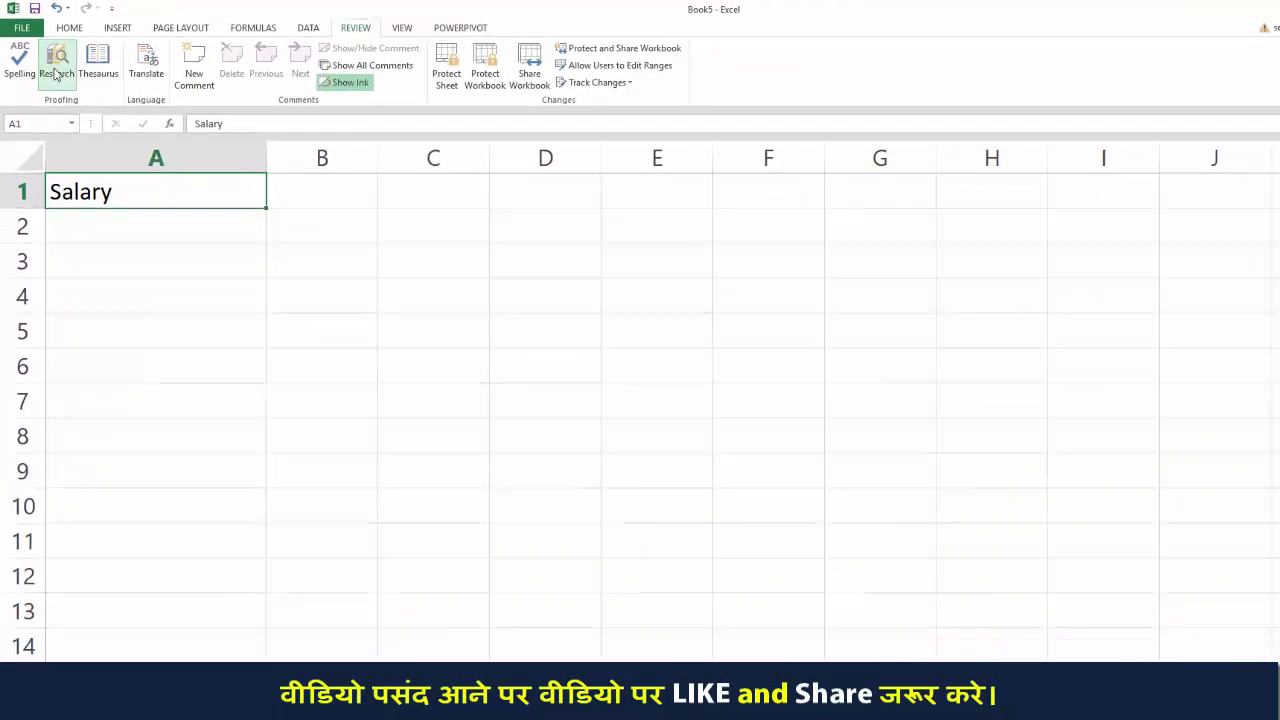
{"action": "left_click", "coordinate": [57, 70]}
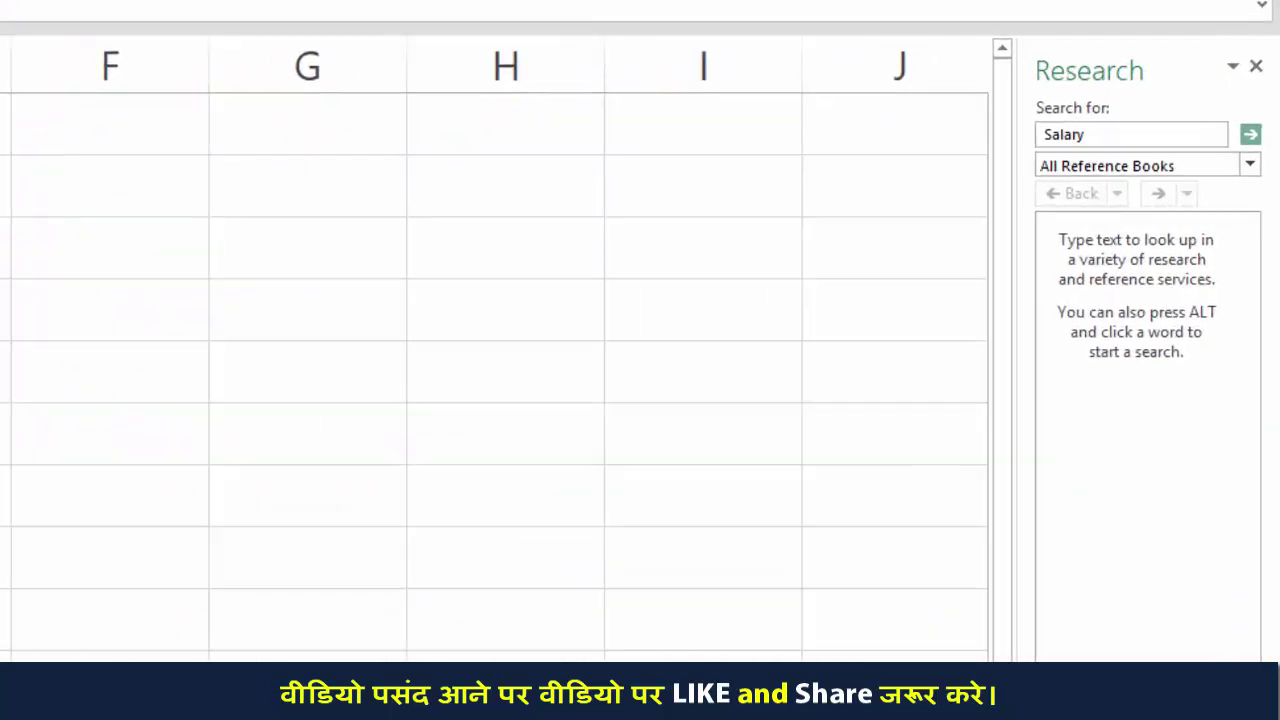
{"action": "left_click", "coordinate": [1251, 138]}
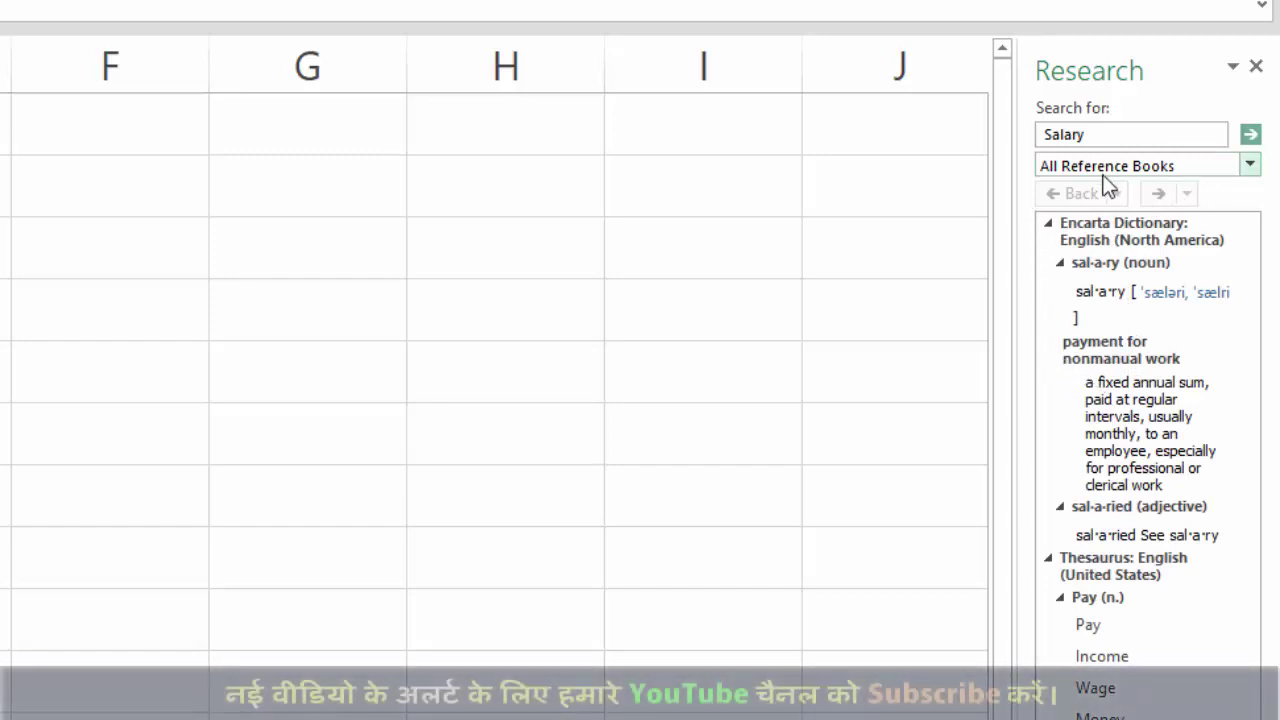
{"action": "left_click", "coordinate": [1134, 165]}
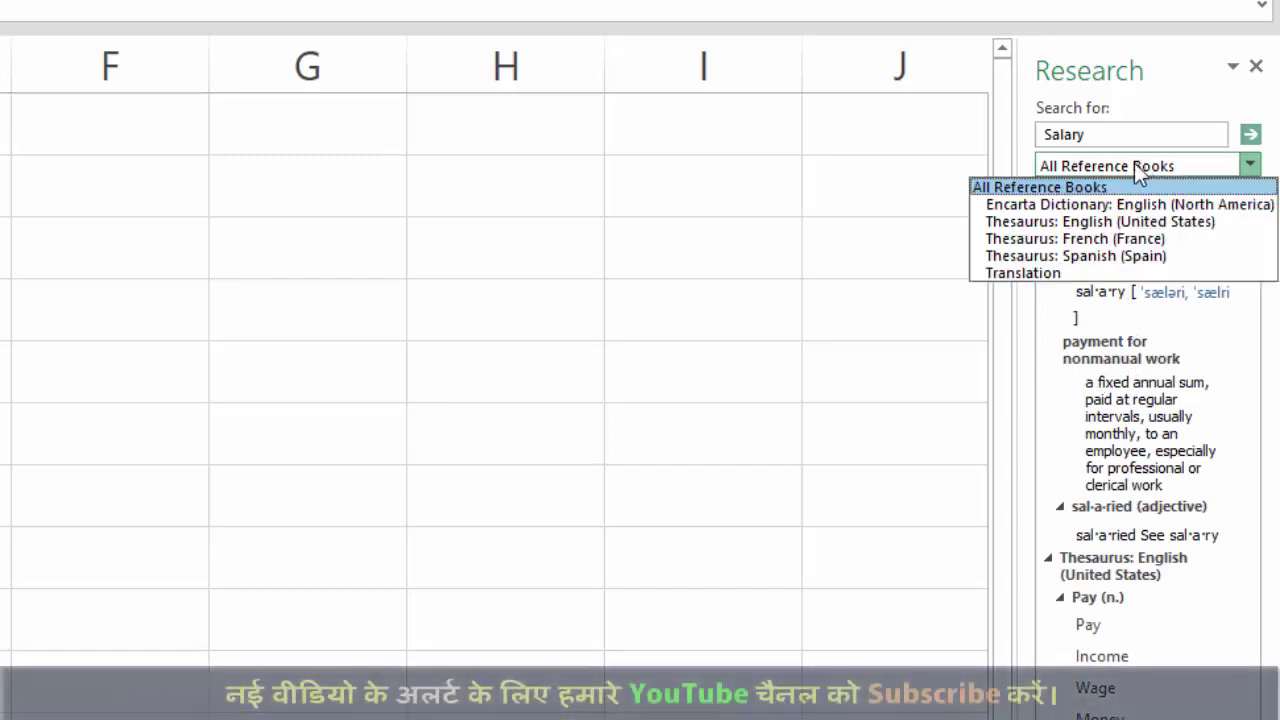
{"action": "left_click", "coordinate": [1079, 220]}
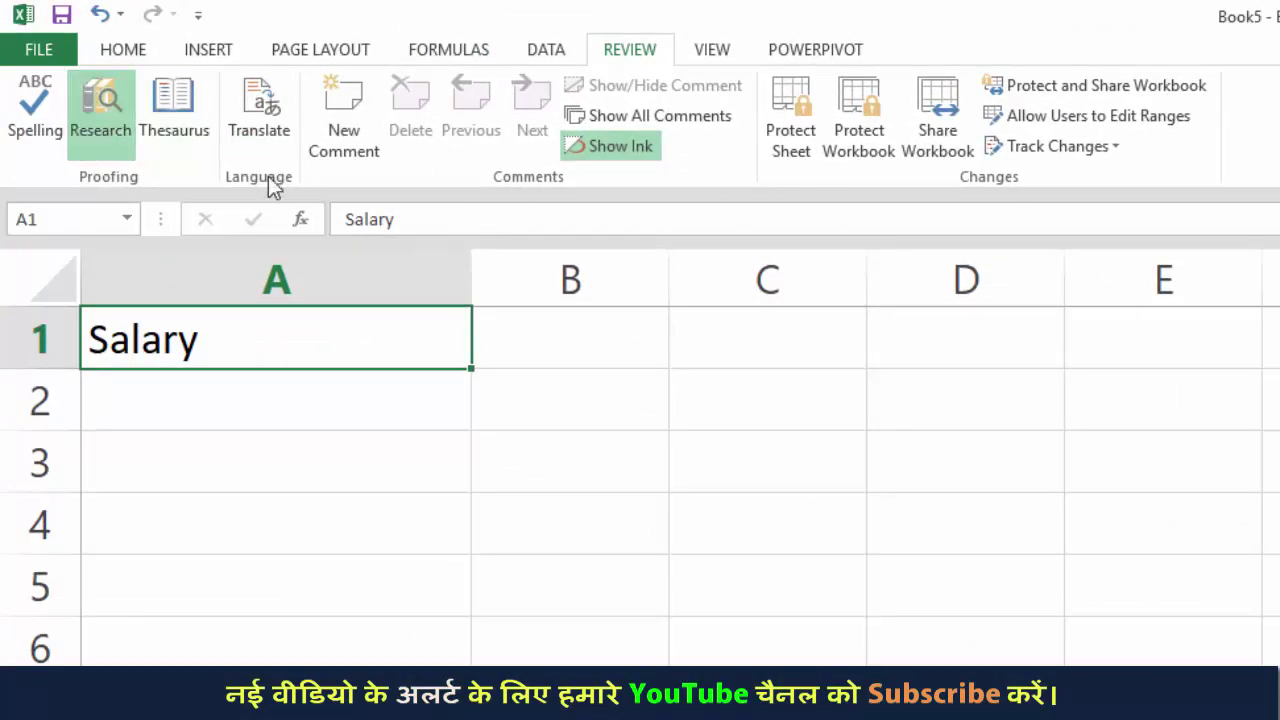
Close the research pane and enter 'brave' in cell A2
{"action": "left_click", "coordinate": [112, 121]}
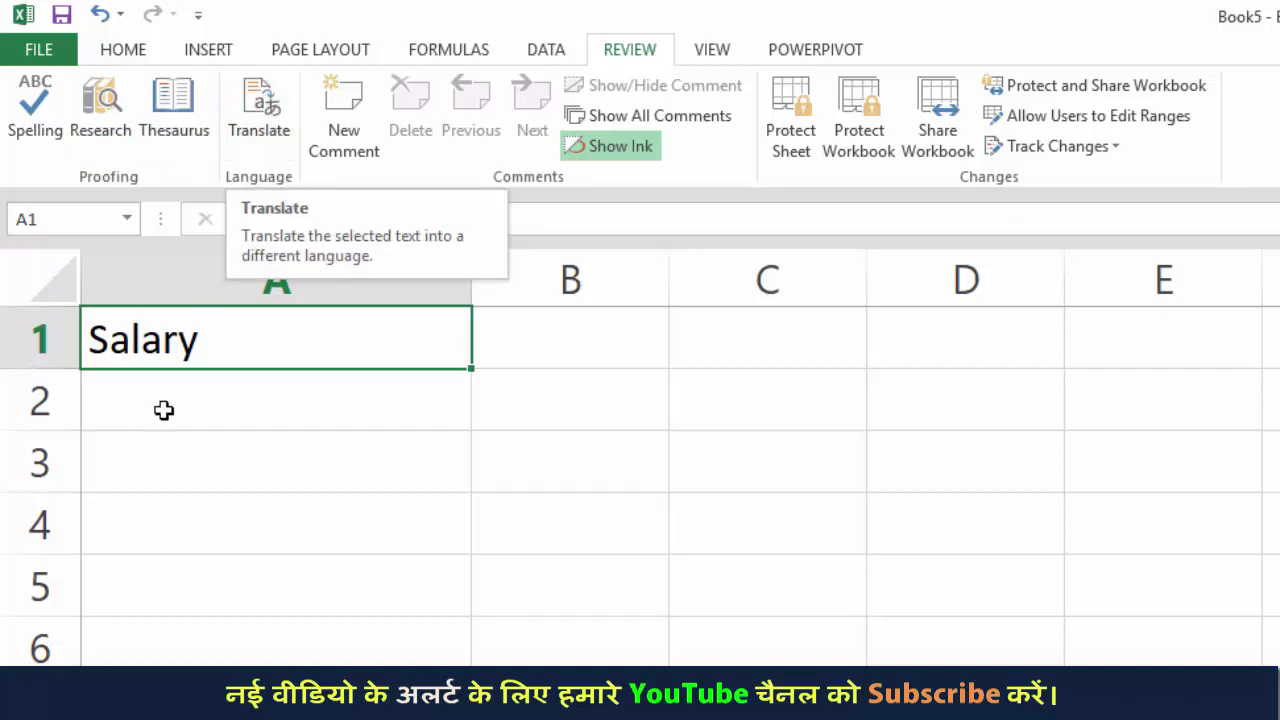
{"action": "left_click", "coordinate": [198, 420]}
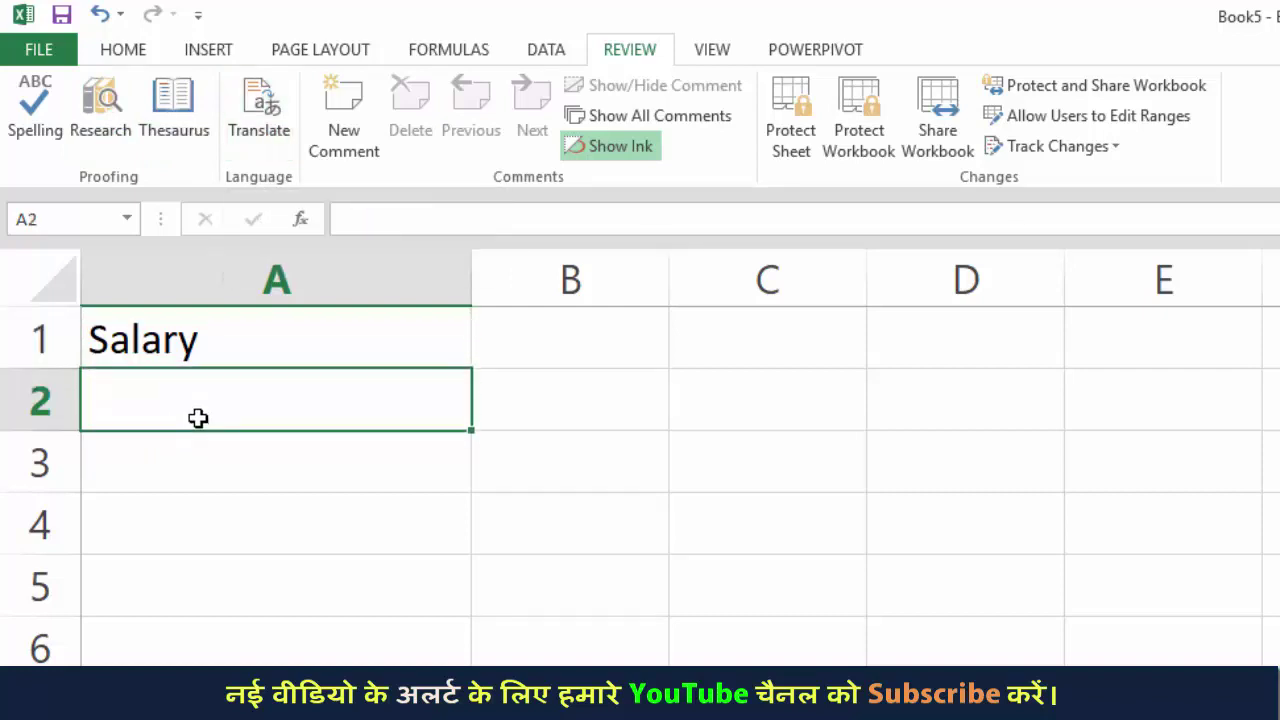
{"action": "type", "text": "br"}
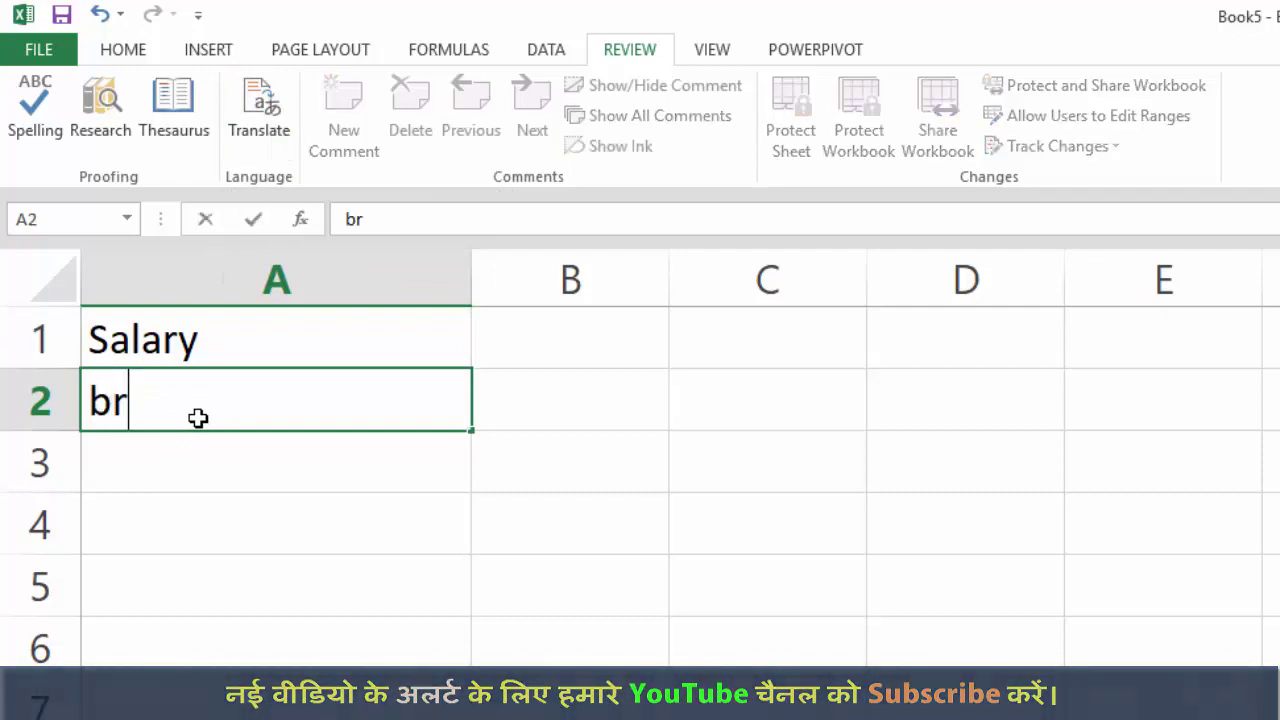
{"action": "type", "text": "ab"}
{"action": "key", "text": "BackSpace"}
{"action": "type", "text": "v"}
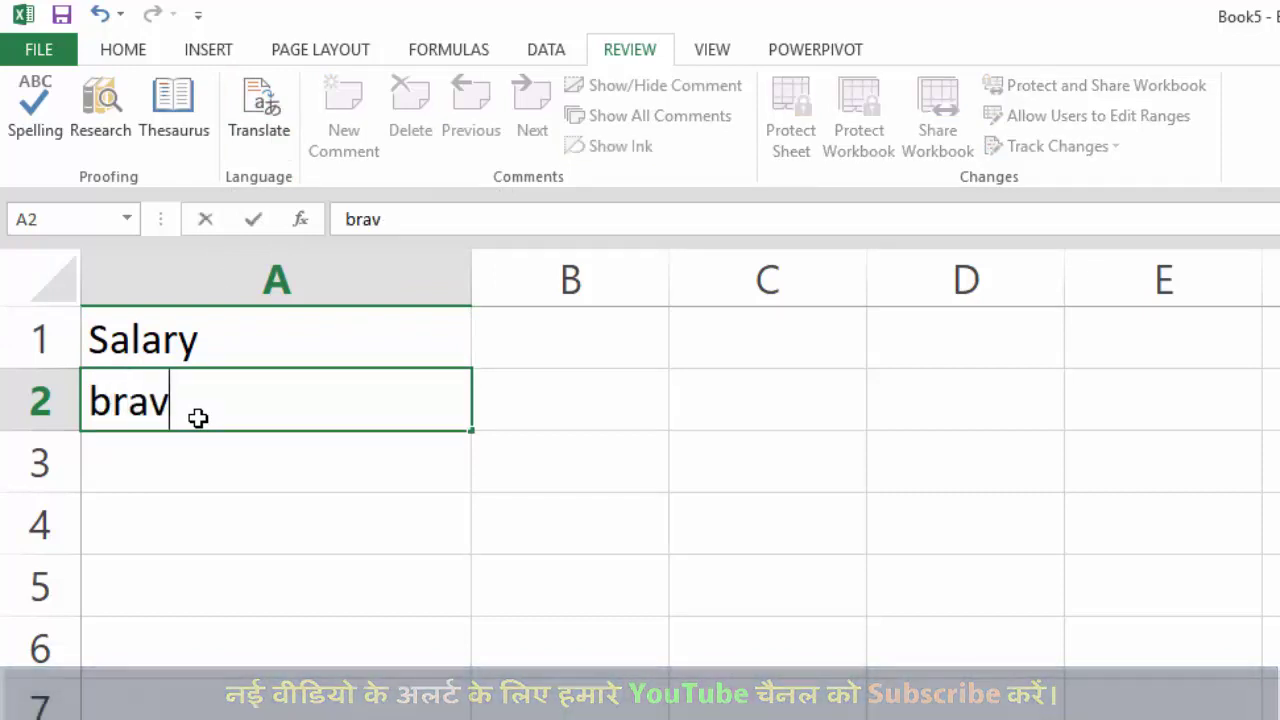
{"action": "type", "text": "e"}
{"action": "key", "text": "Return"}
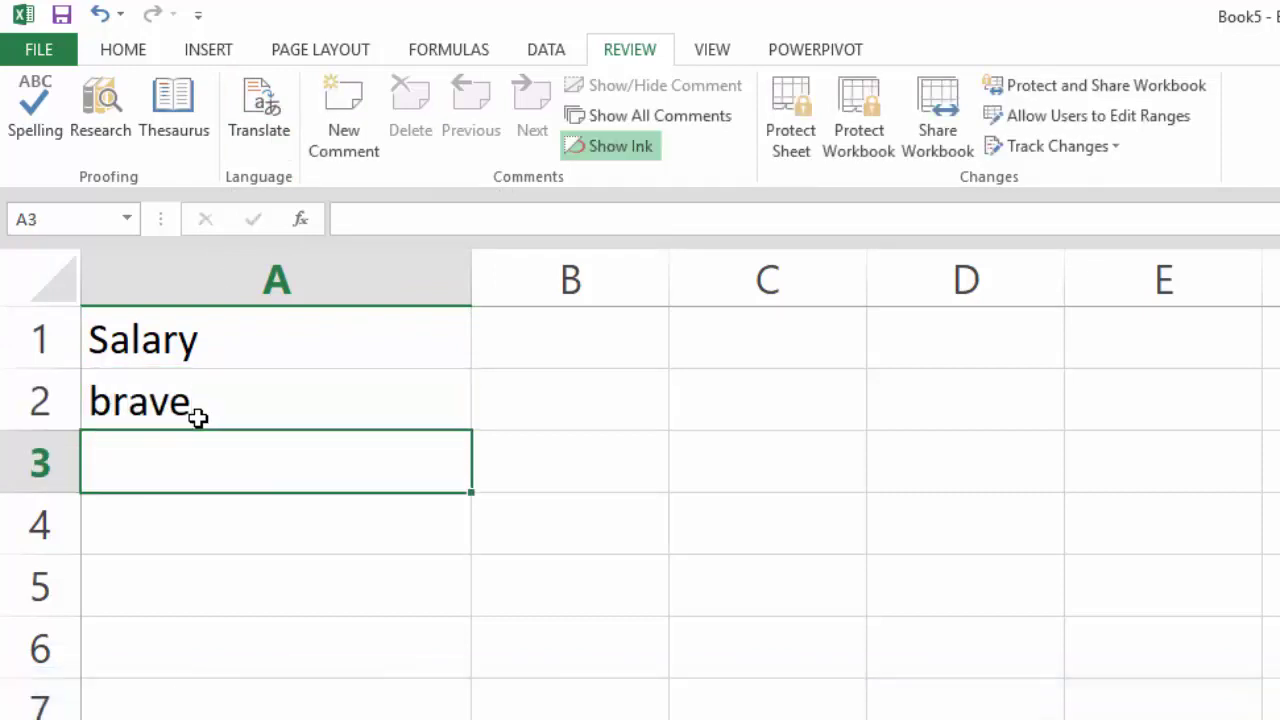
Translate 'brave' to French and paste 'courageux' into cell A3
{"action": "left_click", "coordinate": [214, 404]}
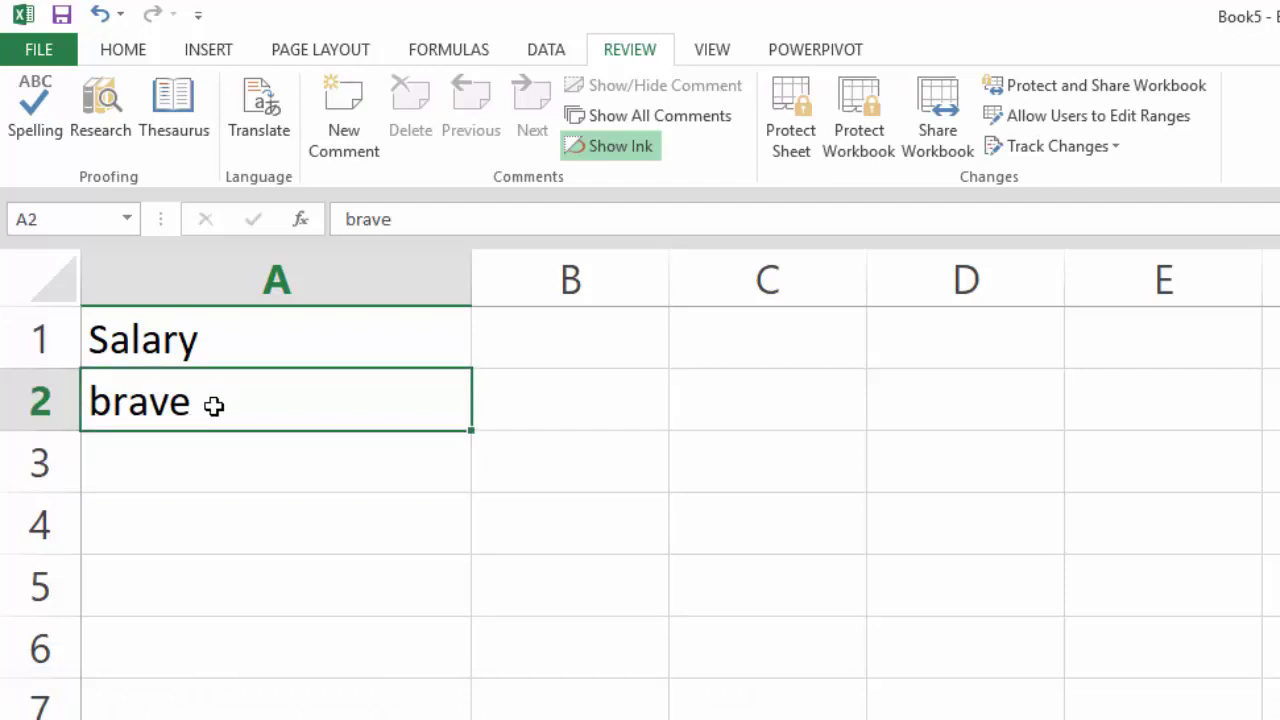
{"action": "left_click", "coordinate": [258, 120]}
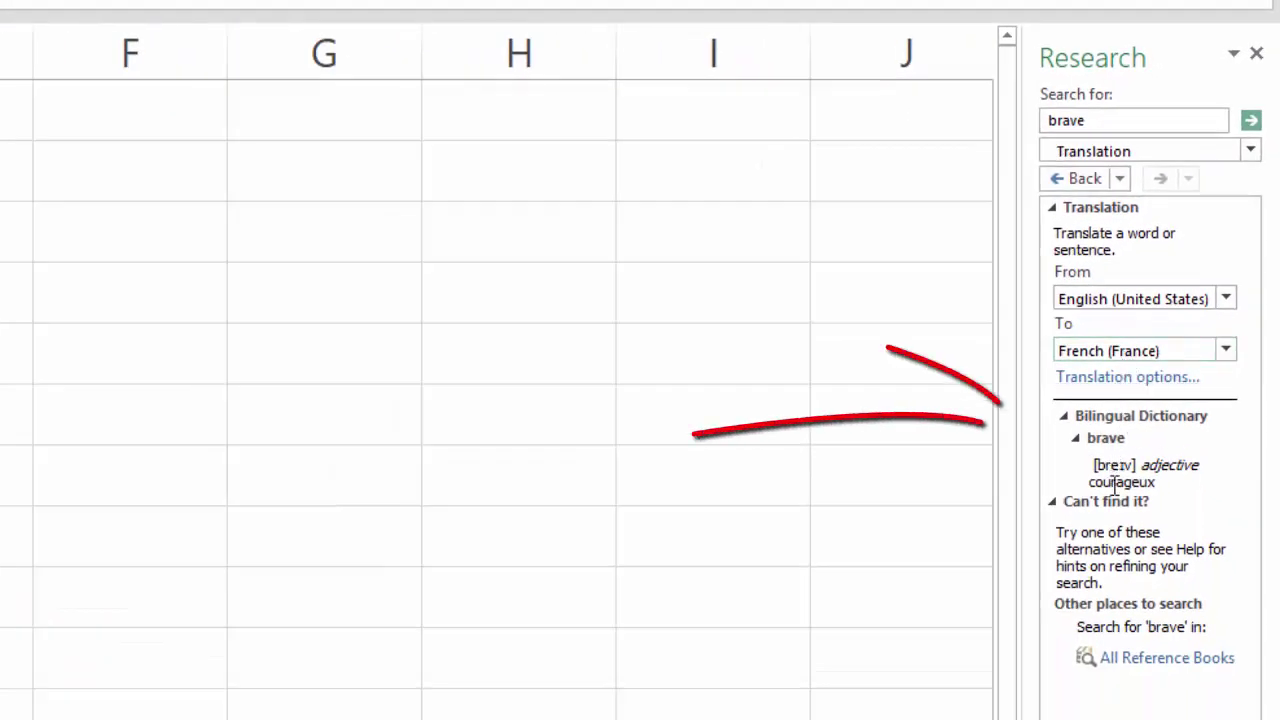
{"action": "double_click", "coordinate": [1105, 513]}
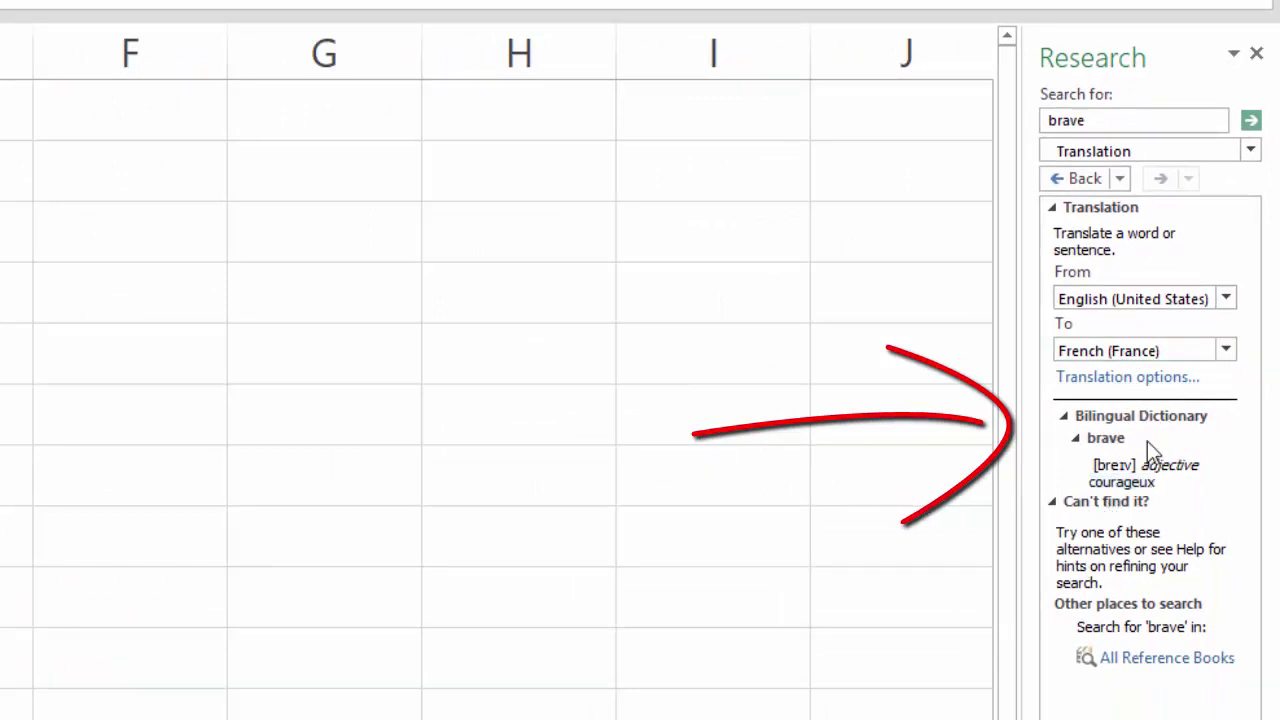
{"action": "double_click", "coordinate": [1125, 482]}
{"action": "key", "text": "ctrl+c"}
{"action": "right_click", "coordinate": [1130, 486]}
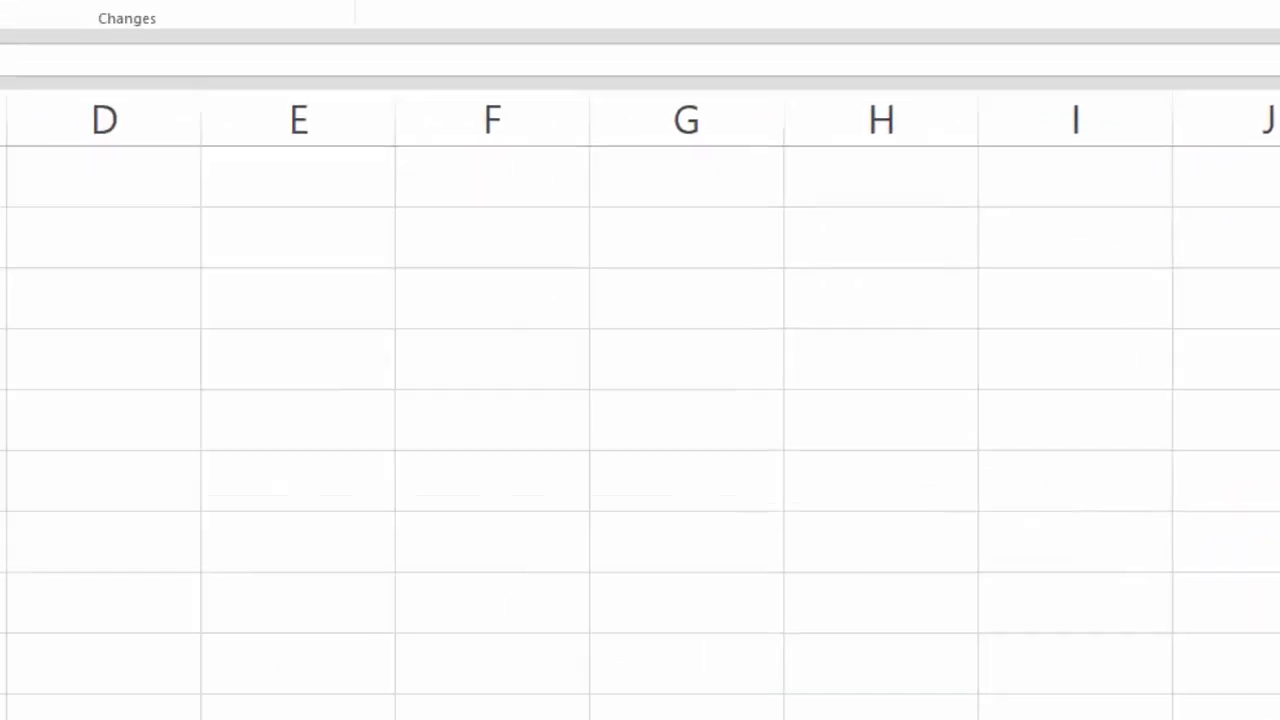
{"action": "key", "text": "ctrl+v"}
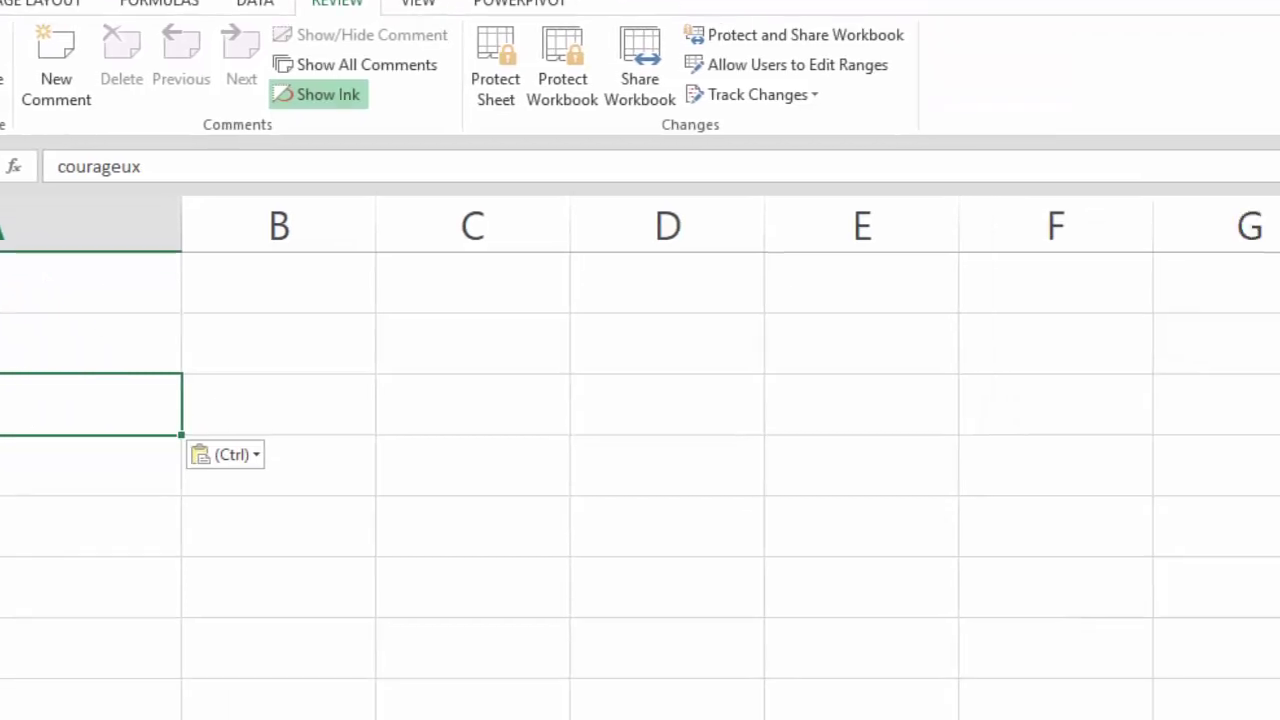
Change the translation target language for 'brave' from Serbian to Russian
{"action": "left_click", "coordinate": [1165, 360]}
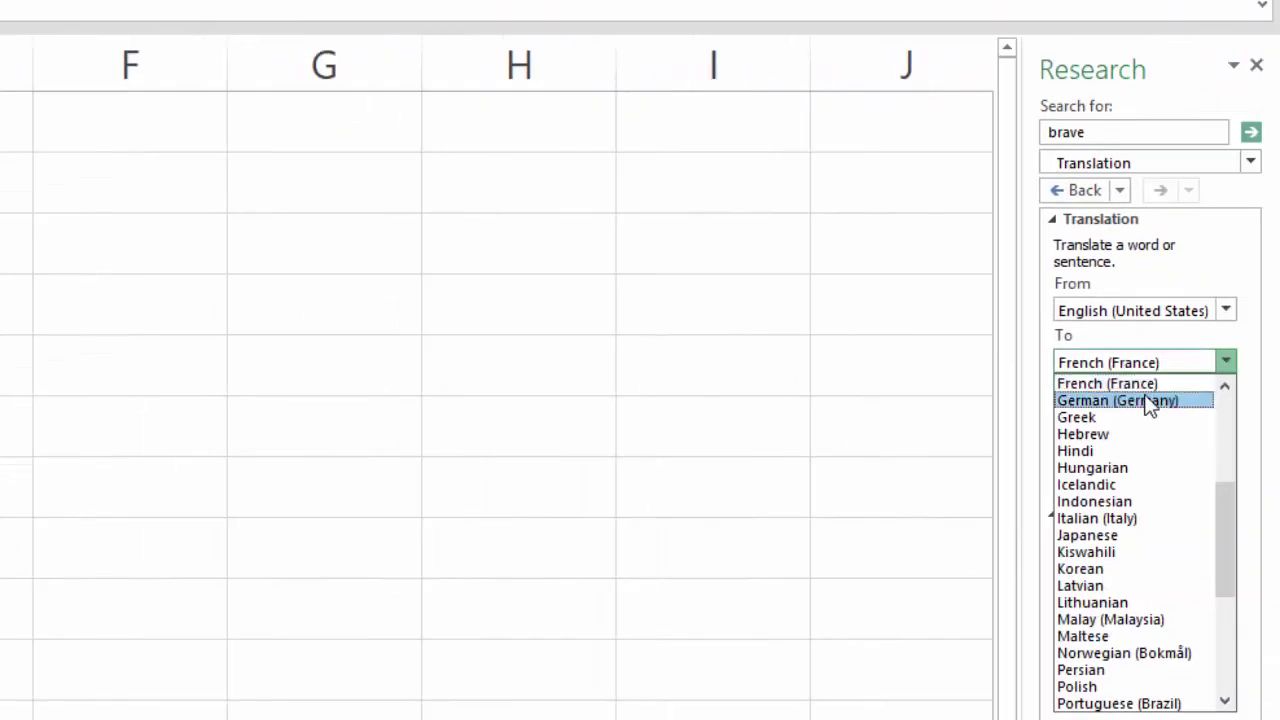
{"action": "scroll", "coordinate": [1174, 538], "scroll_direction": "down", "scroll_amount": 4}
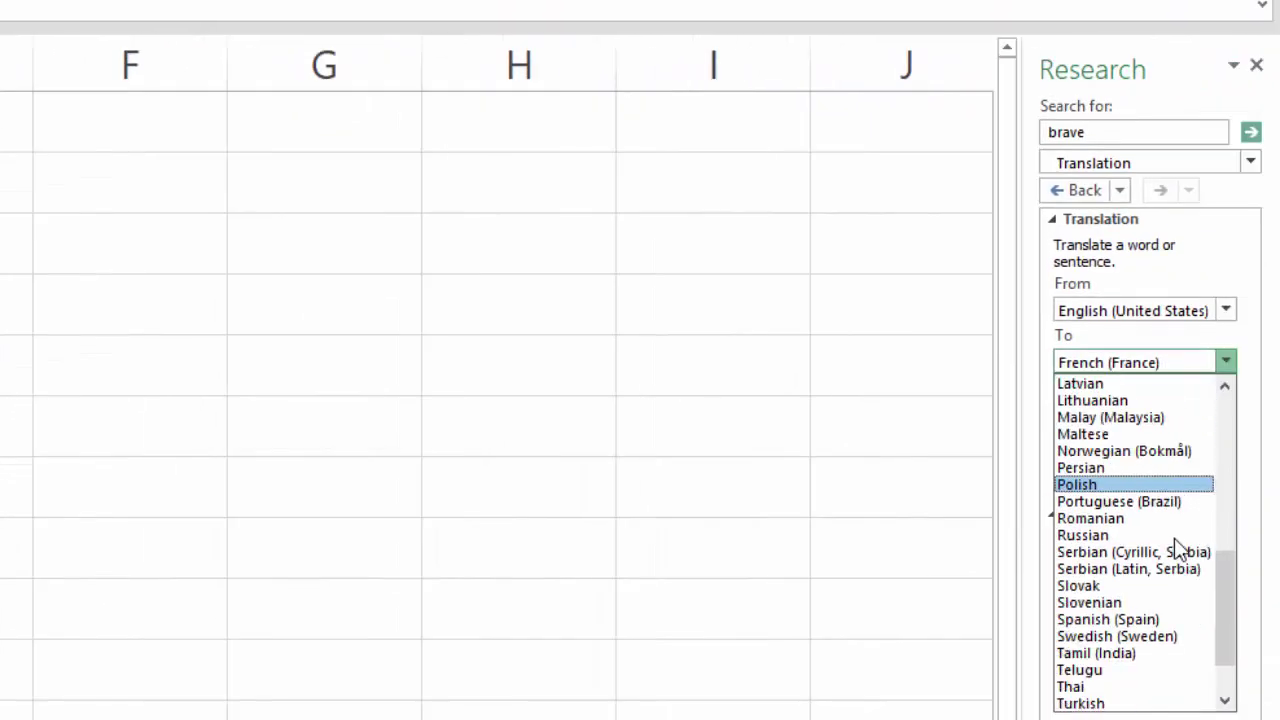
{"action": "scroll", "coordinate": [1177, 560], "scroll_direction": "down", "scroll_amount": 2}
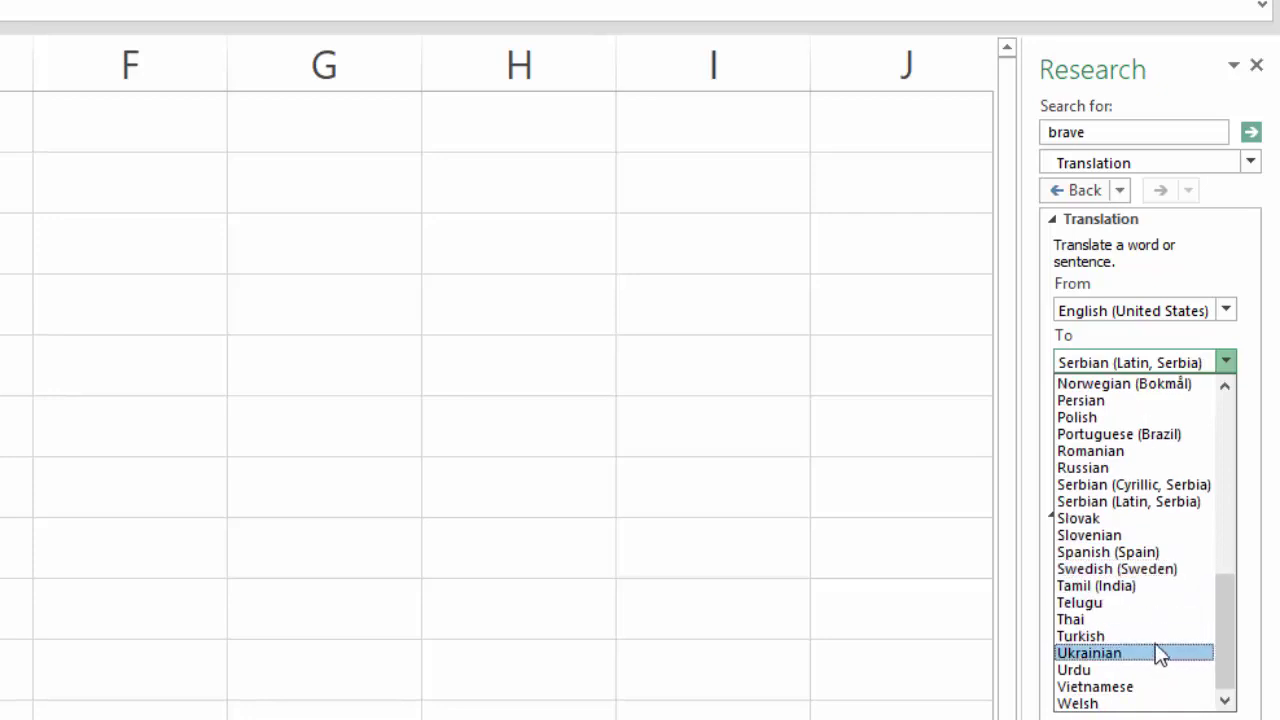
{"action": "scroll", "coordinate": [1150, 550], "scroll_direction": "up", "scroll_amount": 2}
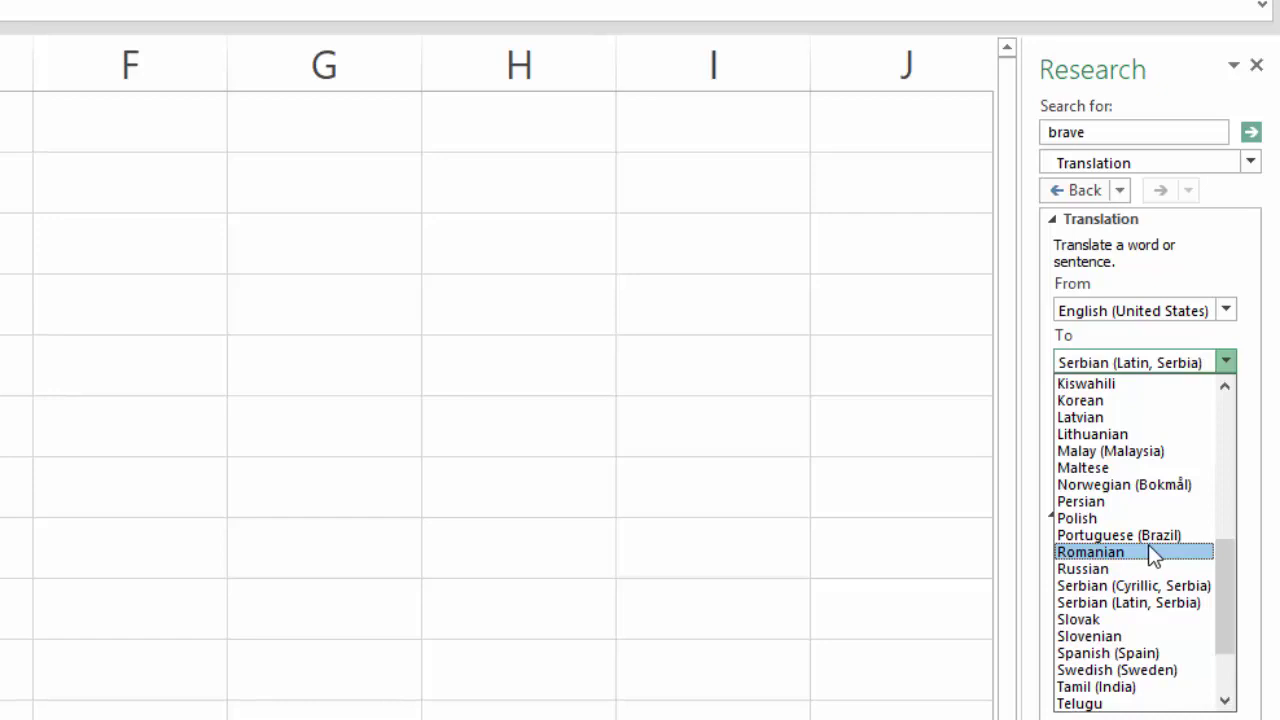
{"action": "scroll", "coordinate": [1150, 548], "scroll_direction": "down", "scroll_amount": 2}
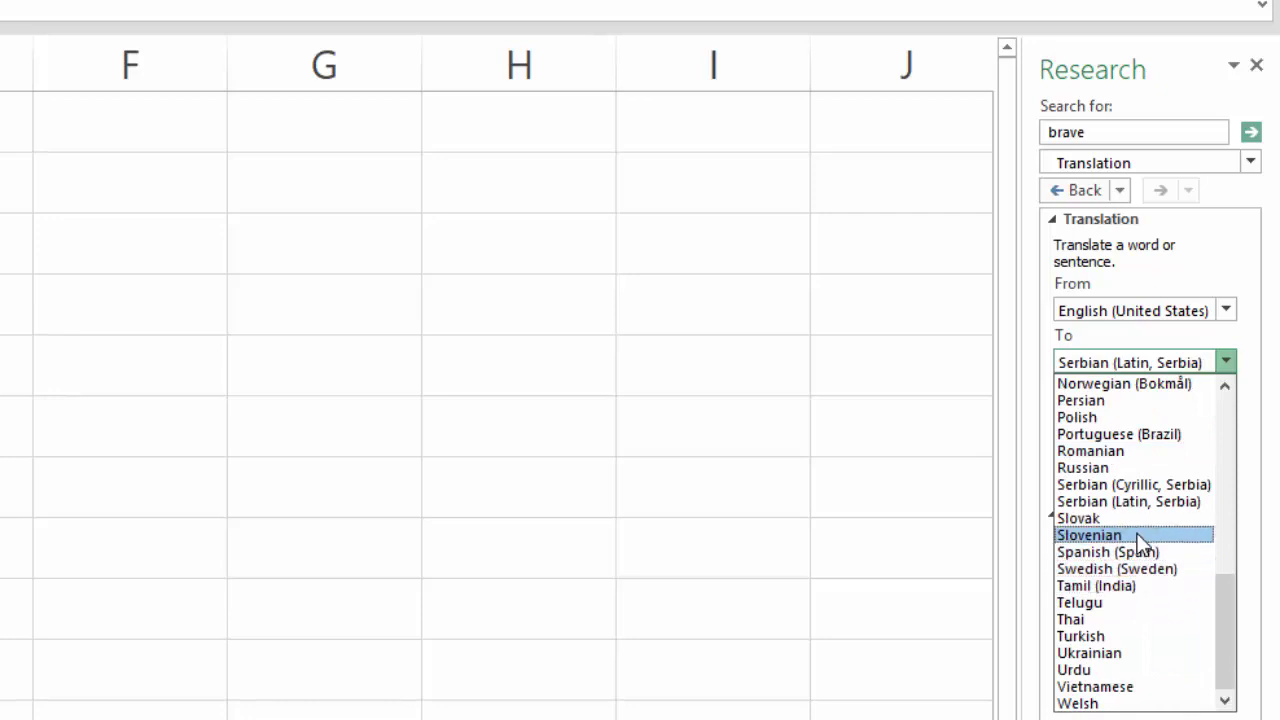
{"action": "key", "text": "Escape"}
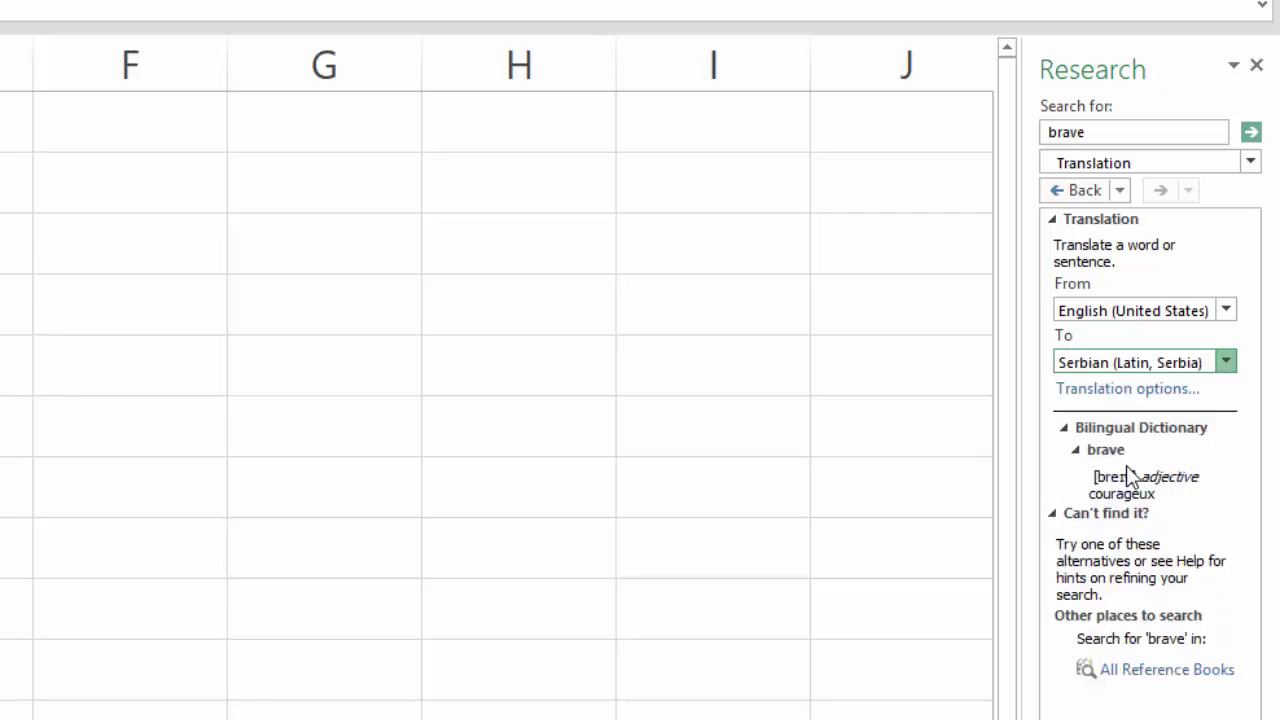
{"action": "key", "text": "Up"}
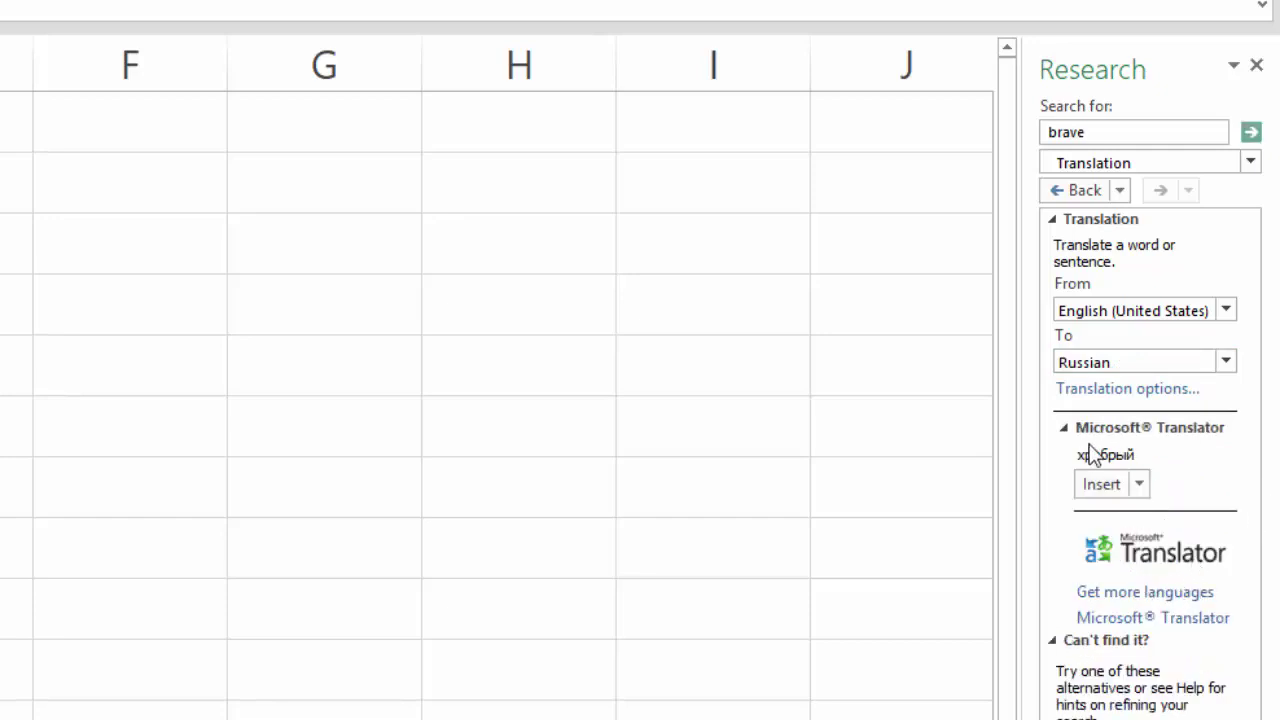
Translate 'brave' into Hindi and select part of the Hindi result
{"action": "left_click", "coordinate": [1135, 362]}
{"action": "scroll", "coordinate": [1122, 457], "scroll_direction": "up", "scroll_amount": 5}
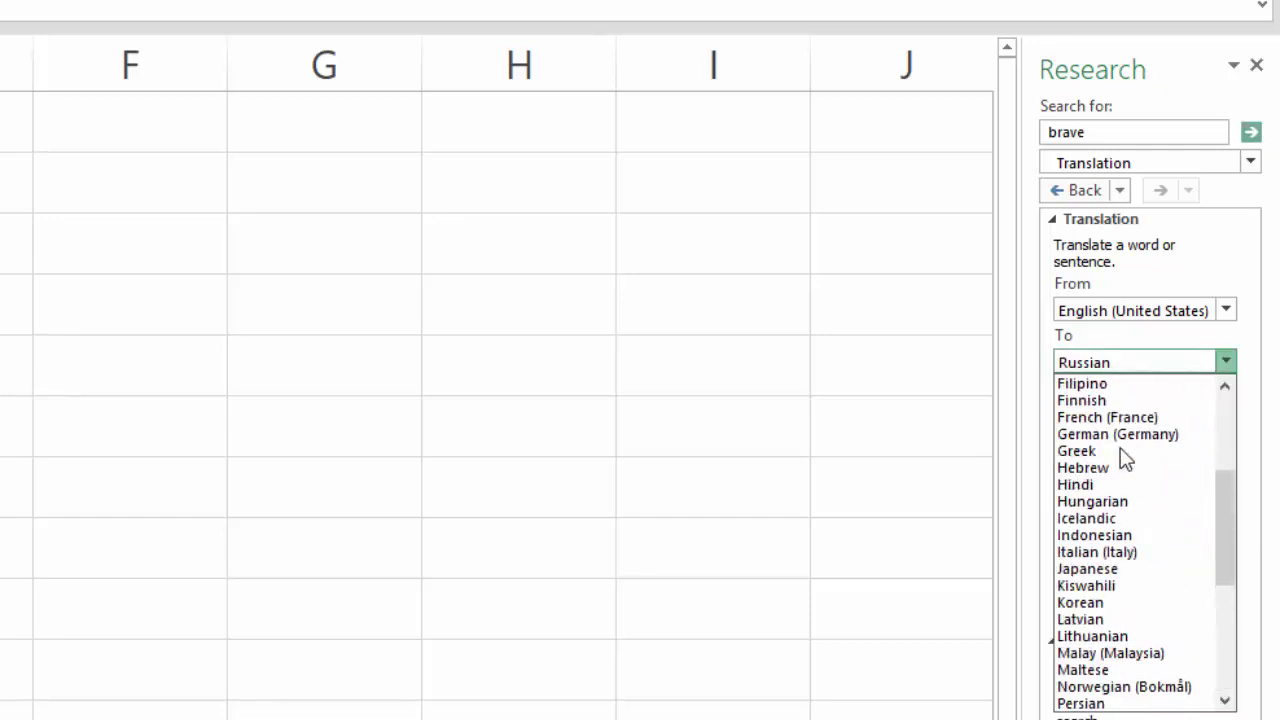
{"action": "left_click", "coordinate": [1102, 484]}
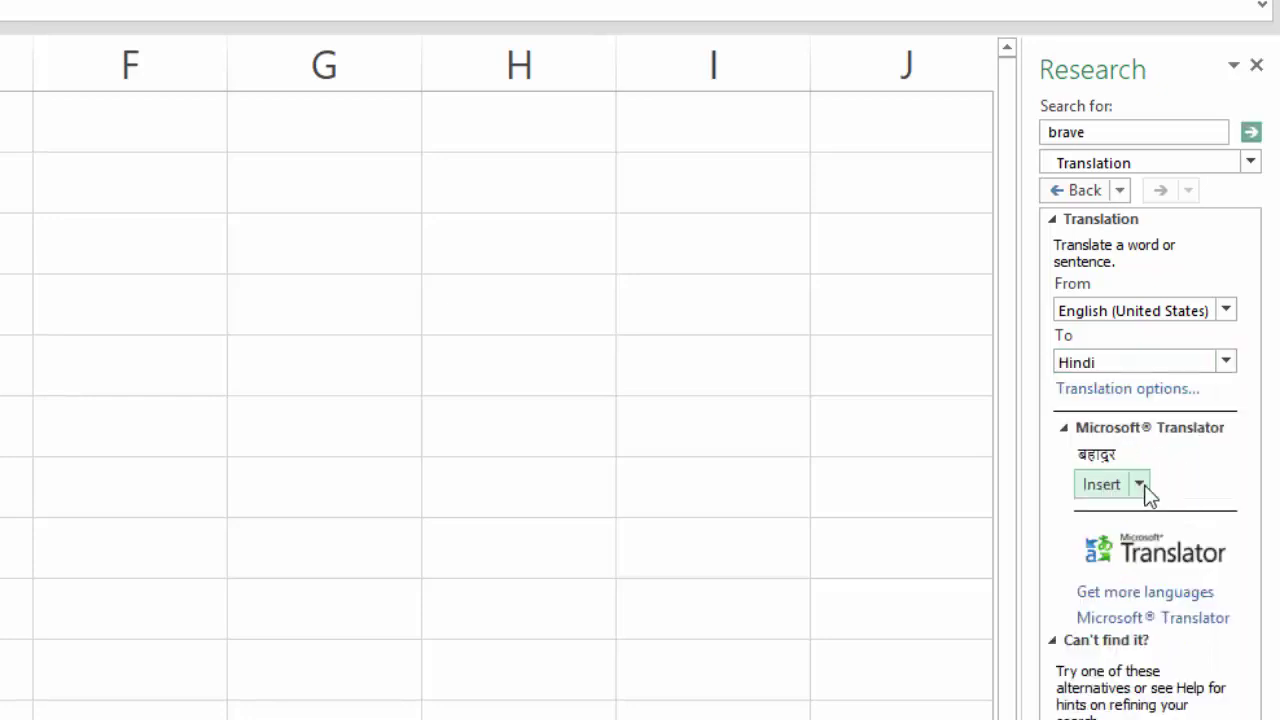
{"action": "left_click_drag", "start_coordinate": [1078, 455], "coordinate": [1106, 457]}
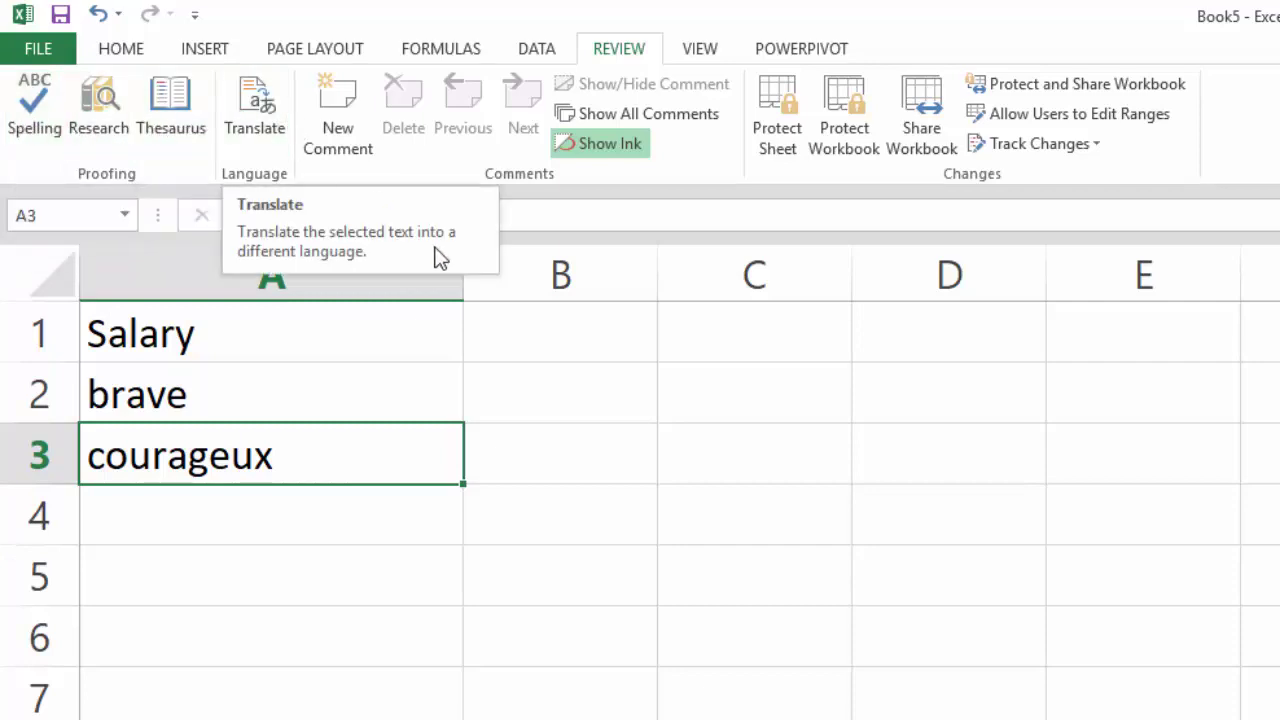
Add a comment reading 23000 to Salary cell A1, then reopen it to check
{"action": "left_click", "coordinate": [372, 344]}
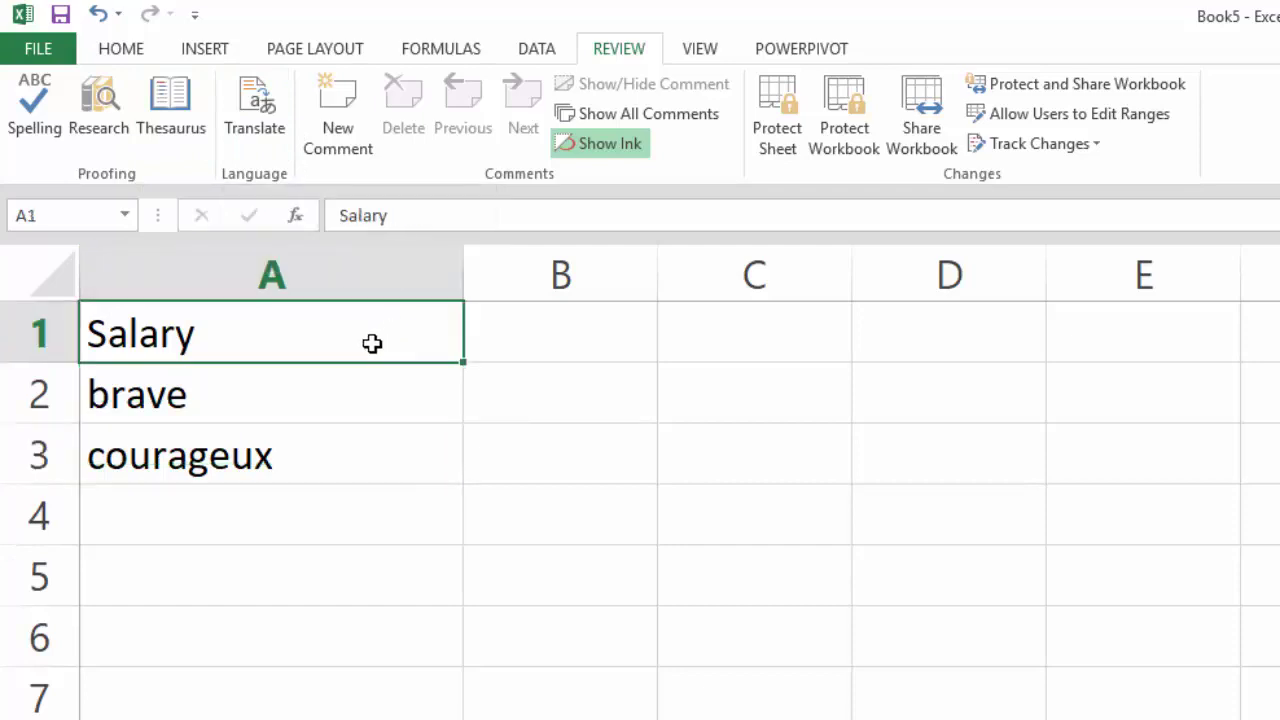
{"action": "left_click", "coordinate": [353, 124]}
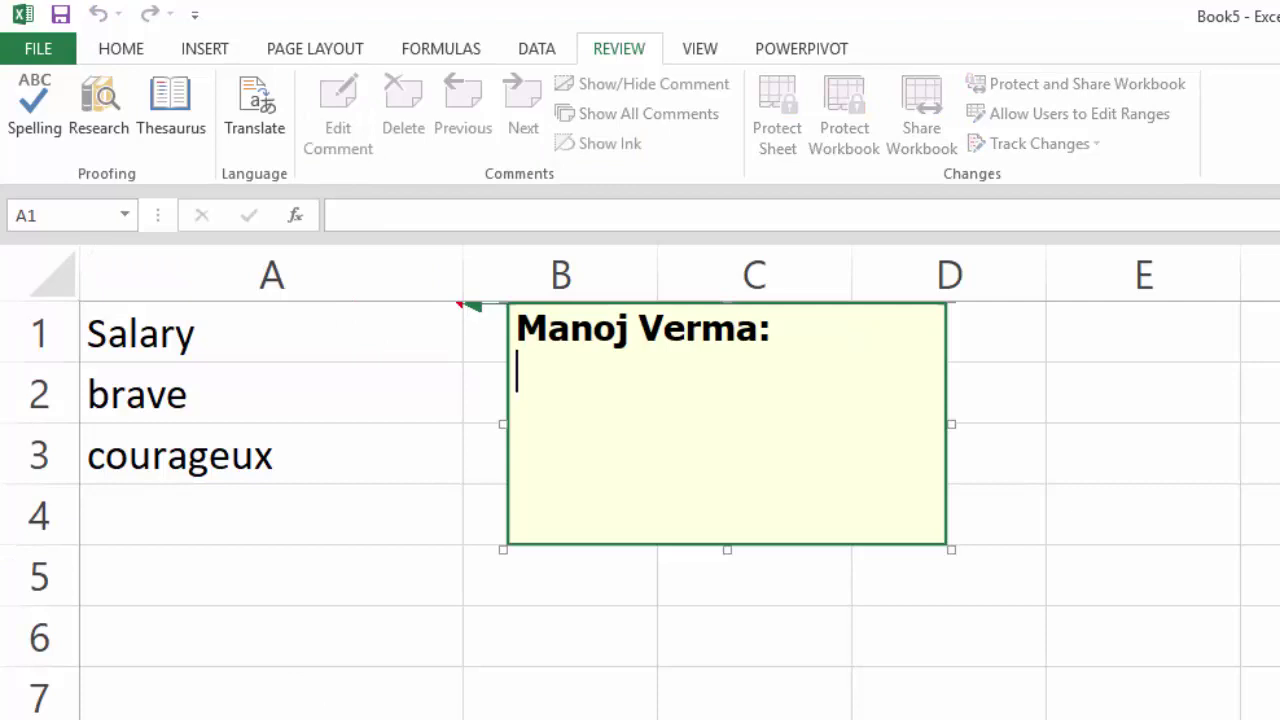
{"action": "type", "text": "23000"}
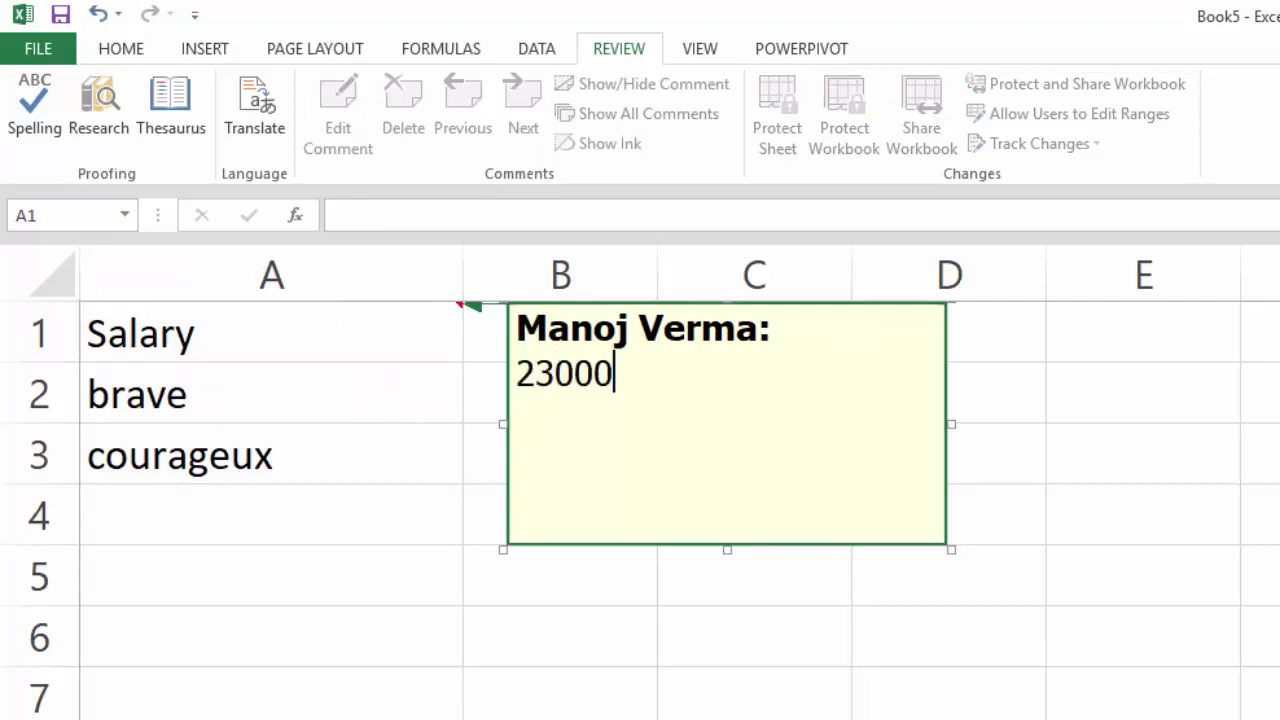
{"action": "left_click", "coordinate": [146, 548]}
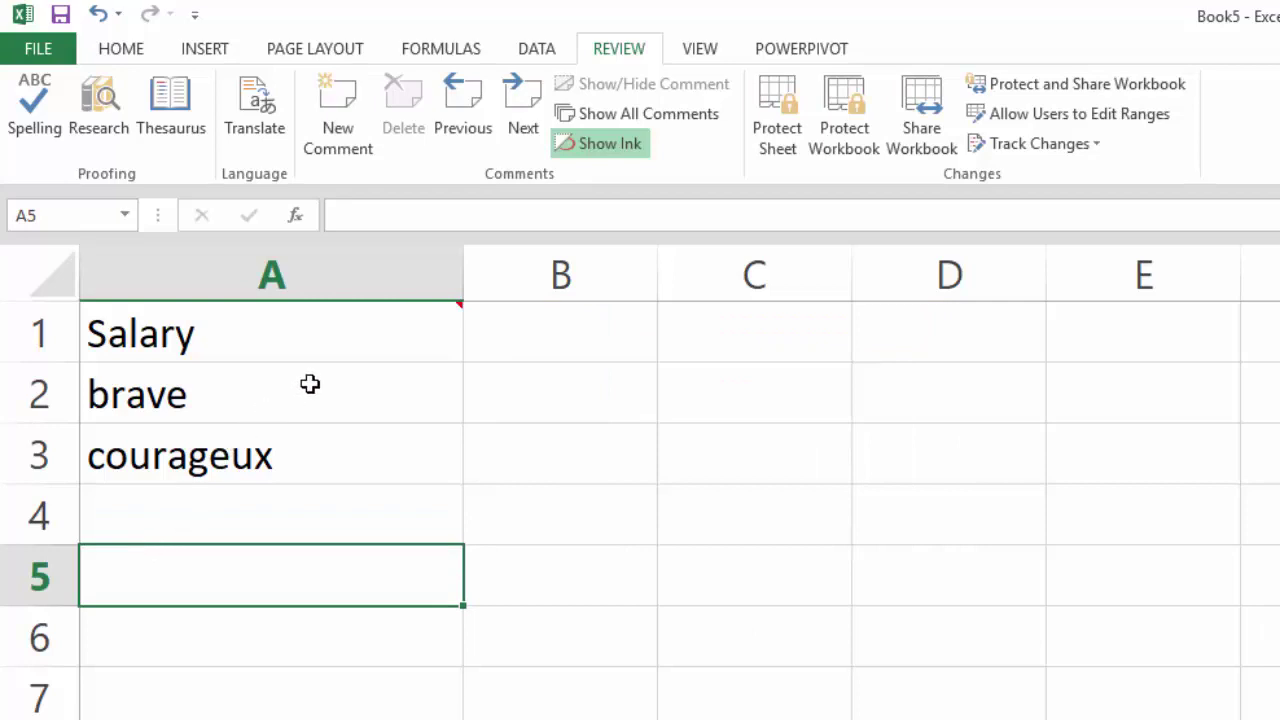
{"action": "mouse_move", "coordinate": [370, 325]}
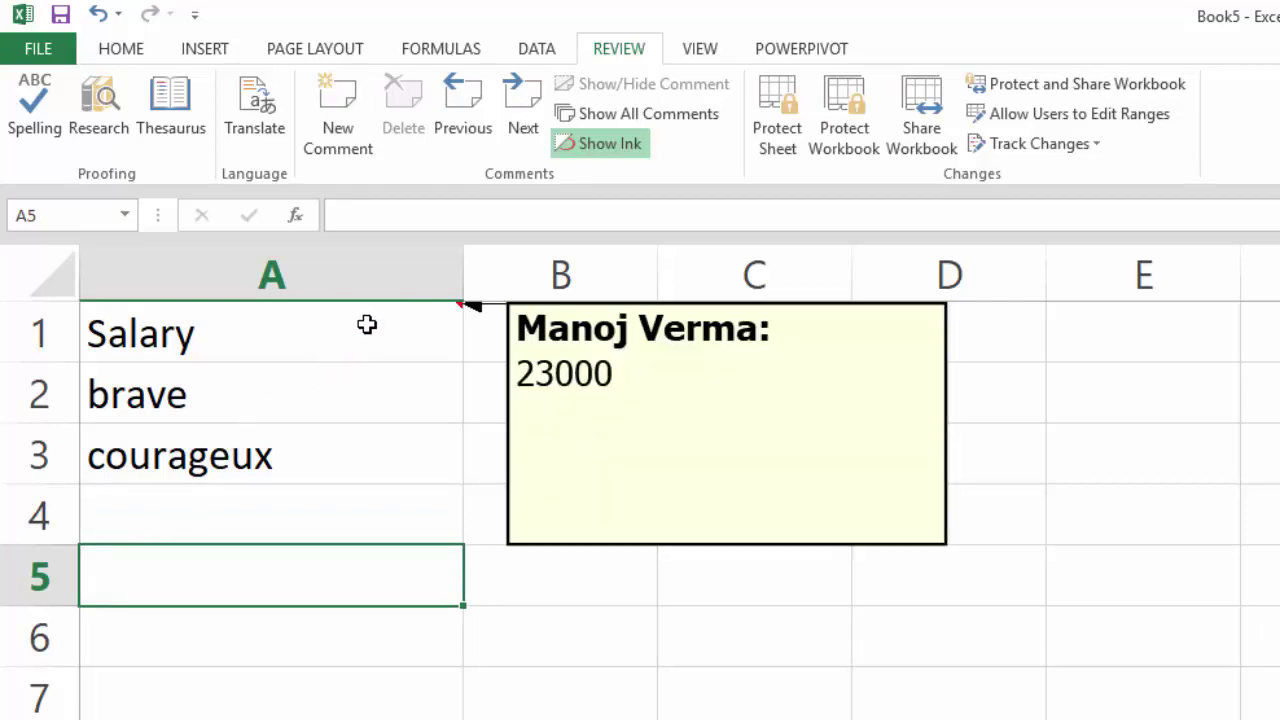
{"action": "left_click", "coordinate": [377, 338]}
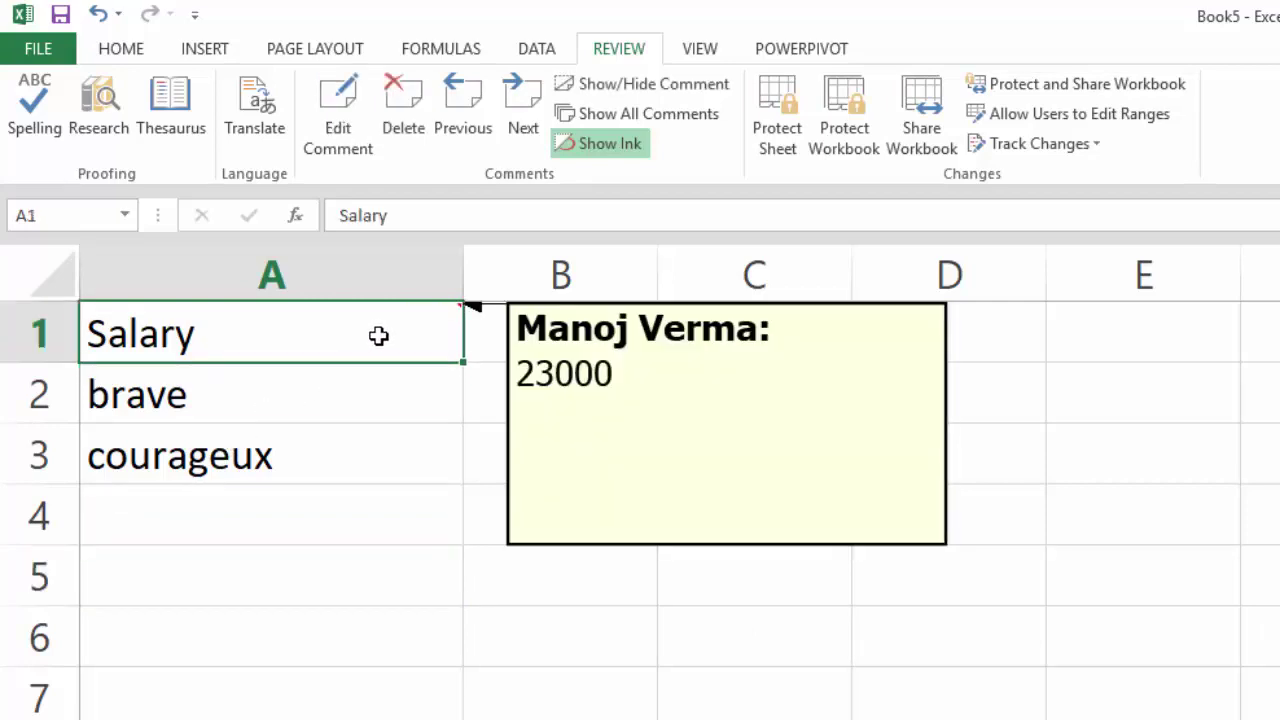
{"action": "left_click", "coordinate": [344, 145]}
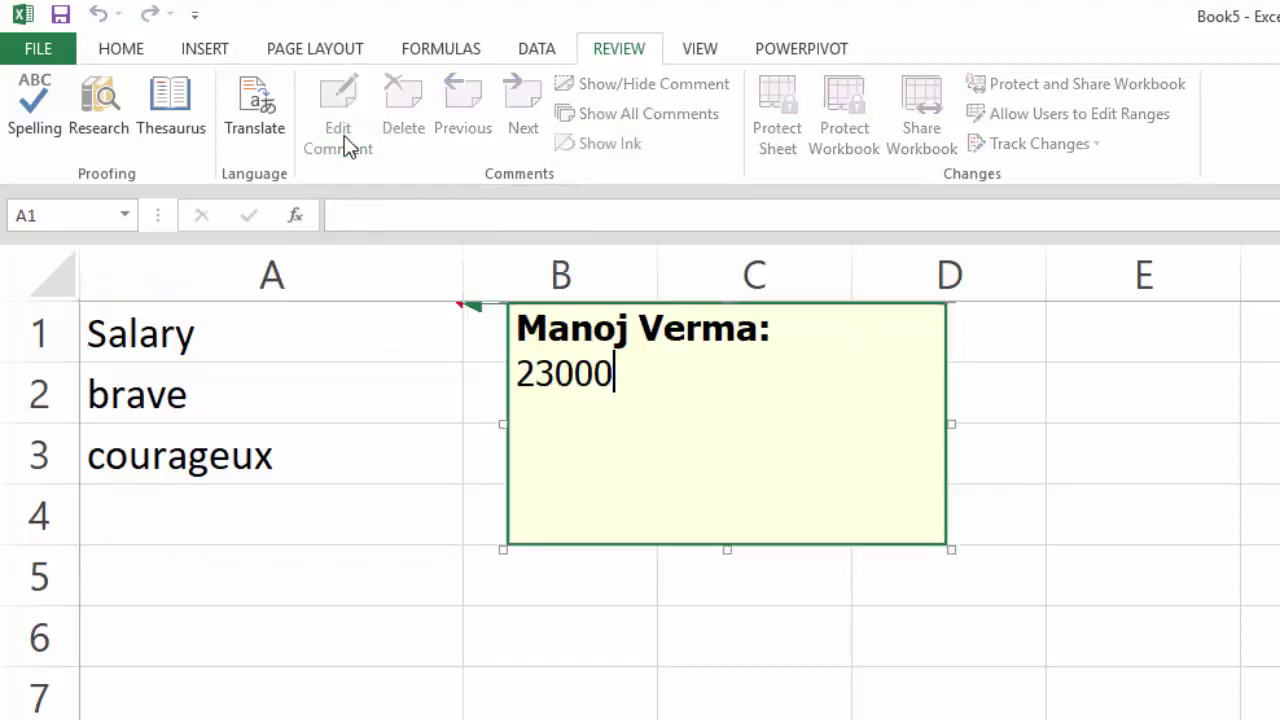
{"action": "left_click", "coordinate": [372, 476]}
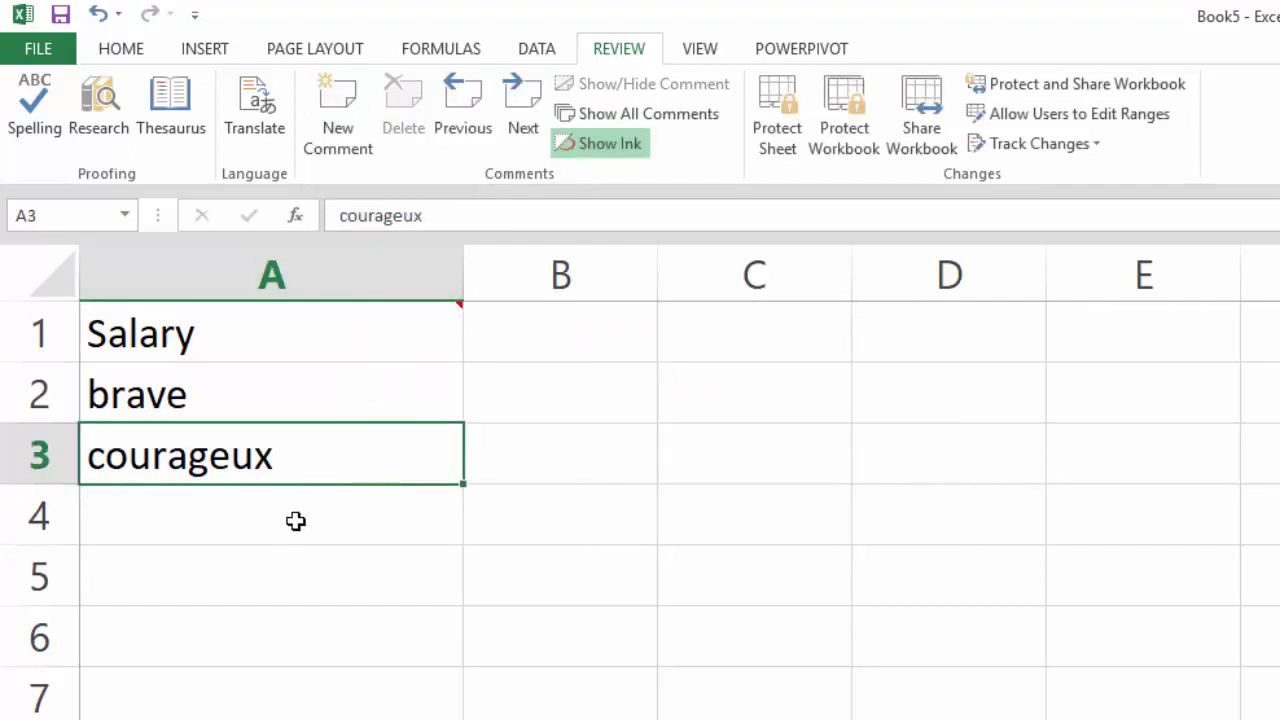
Add a one-word comment to the courageux cell A3
{"action": "left_click", "coordinate": [353, 131]}
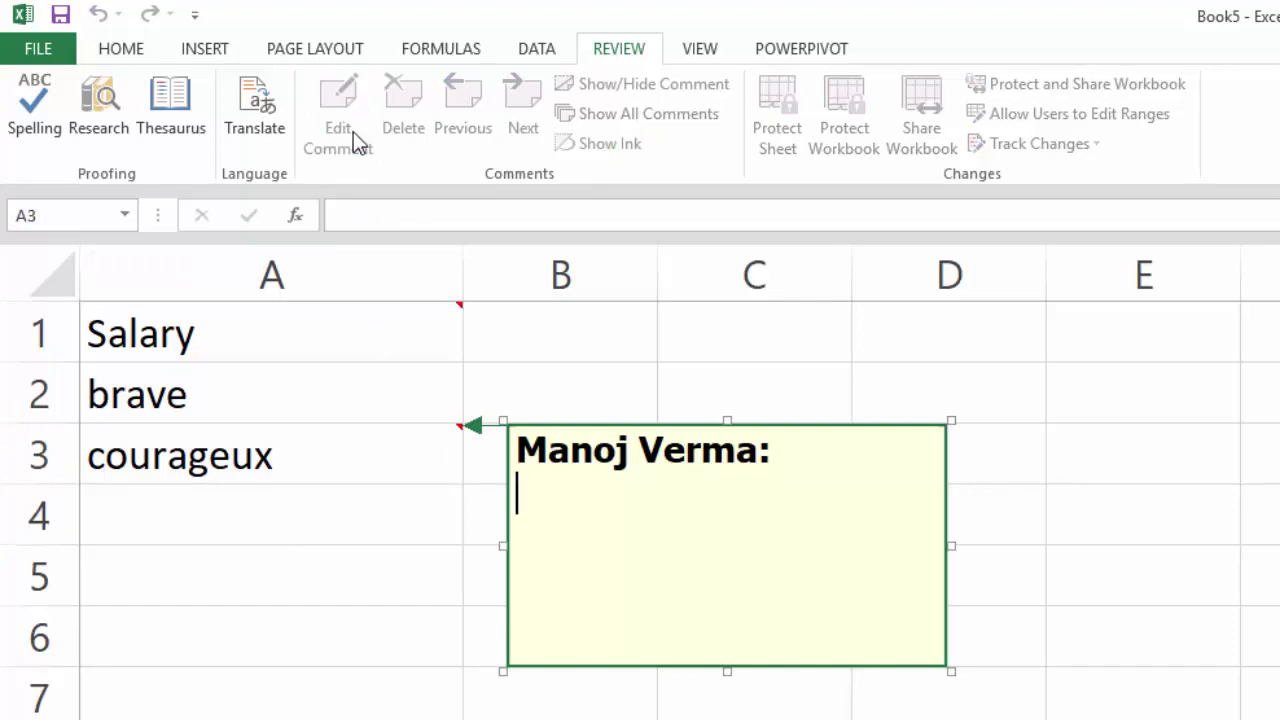
{"action": "type", "text": "vivek"}
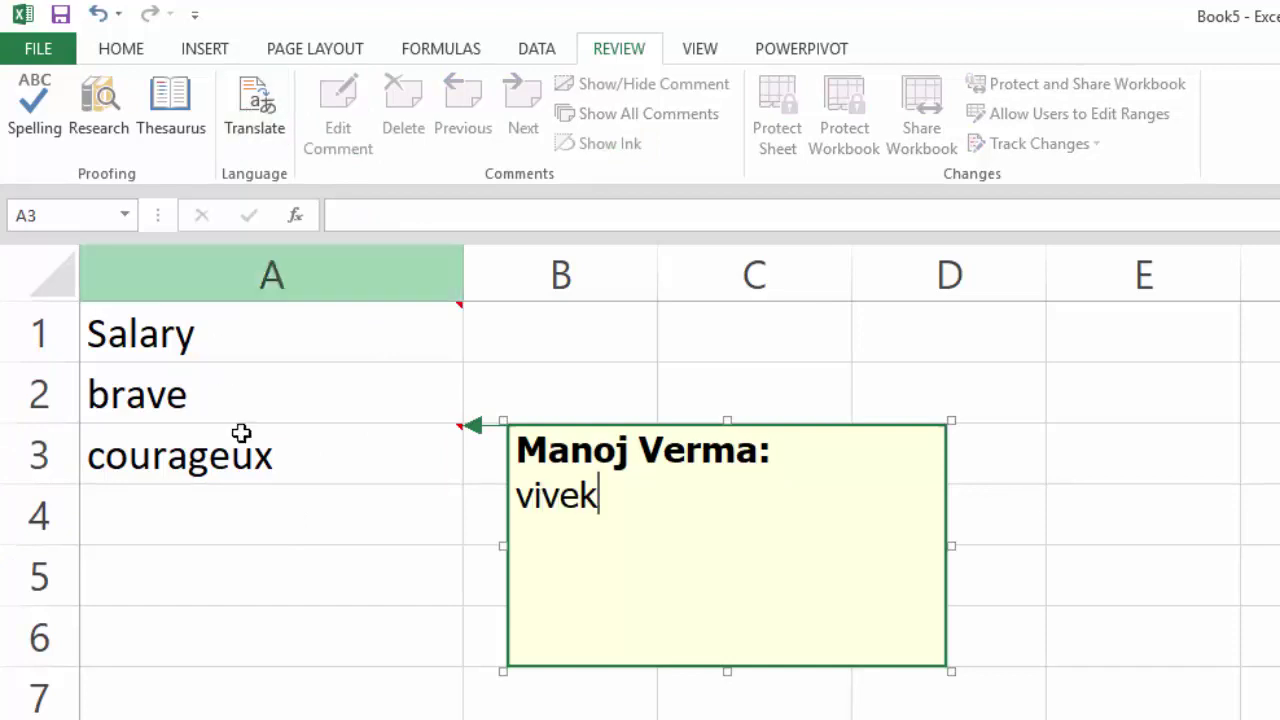
{"action": "left_click", "coordinate": [345, 594]}
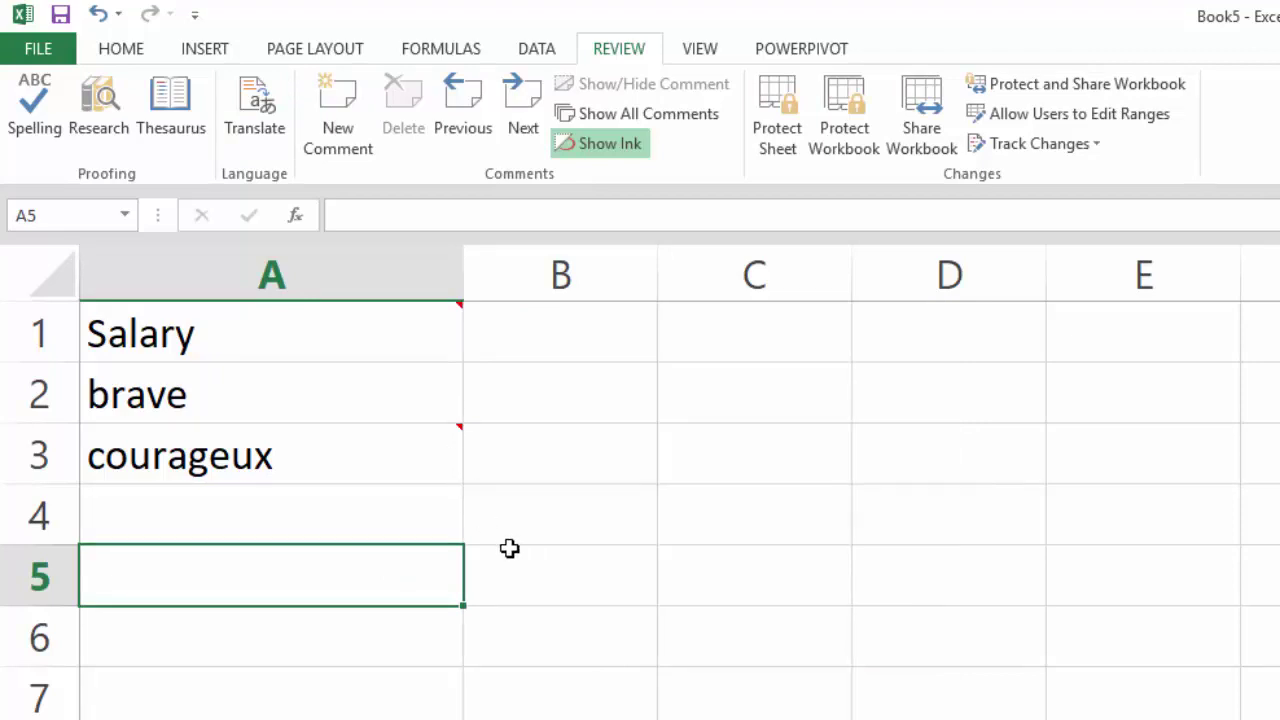
Step back and forth between the Salary and courageux comments using Previous and Next
{"action": "left_click", "coordinate": [476, 146]}
{"action": "left_click", "coordinate": [473, 138]}
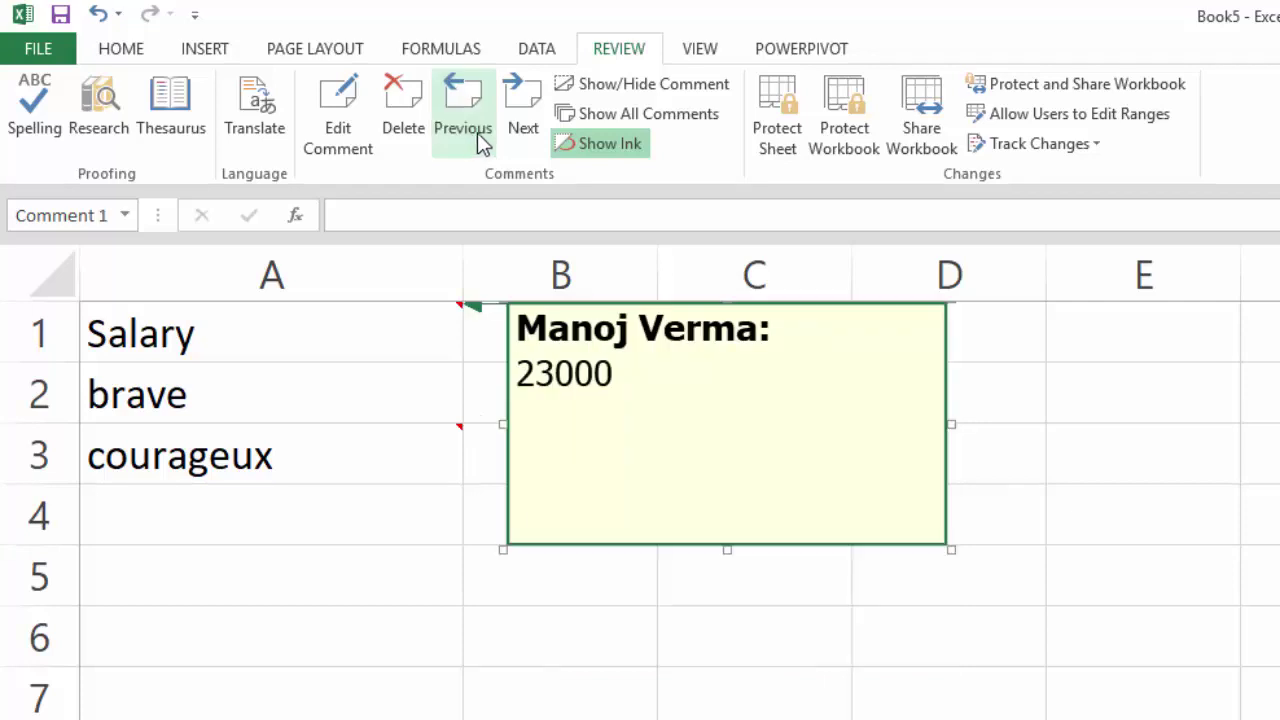
{"action": "left_click", "coordinate": [518, 128]}
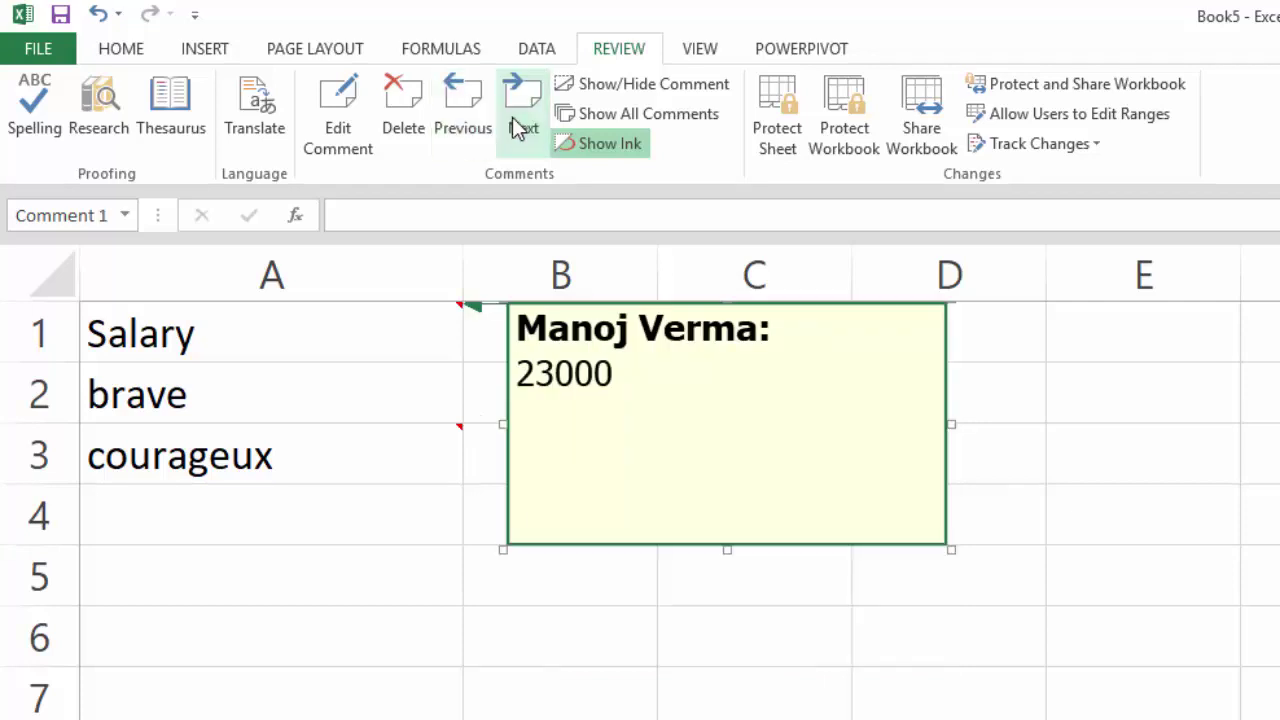
{"action": "left_click", "coordinate": [452, 135]}
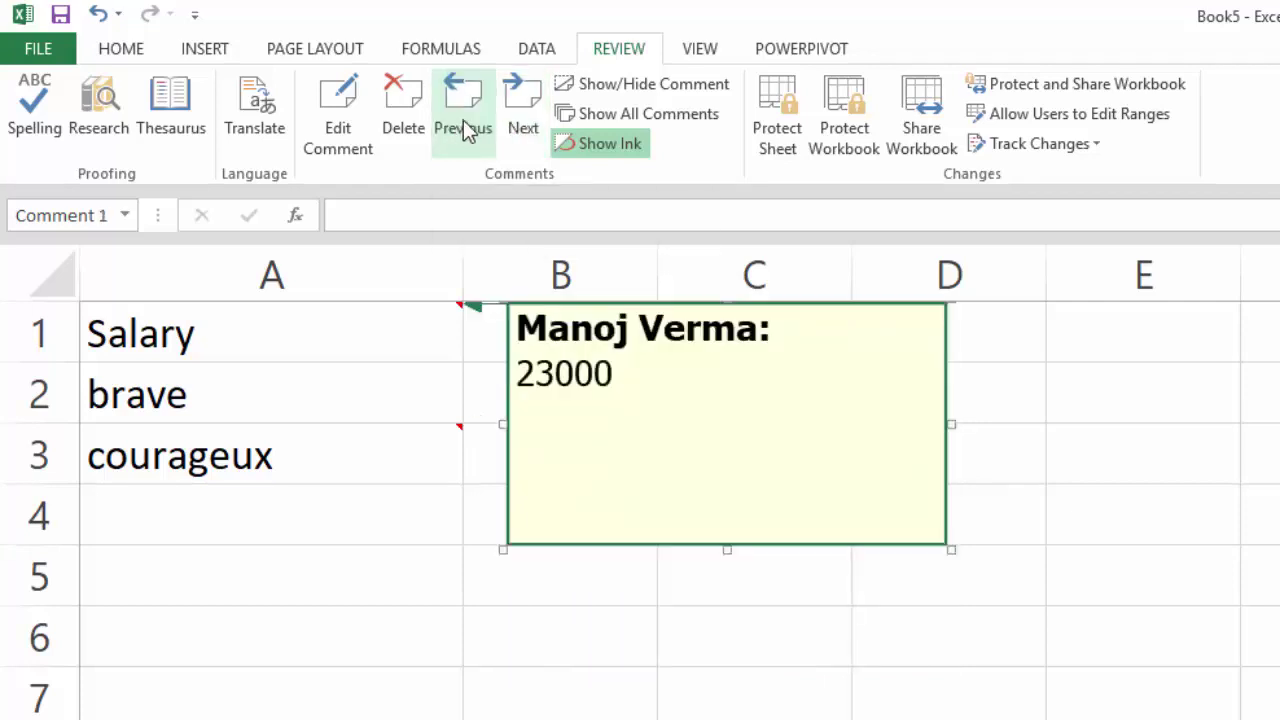
{"action": "left_click", "coordinate": [520, 130]}
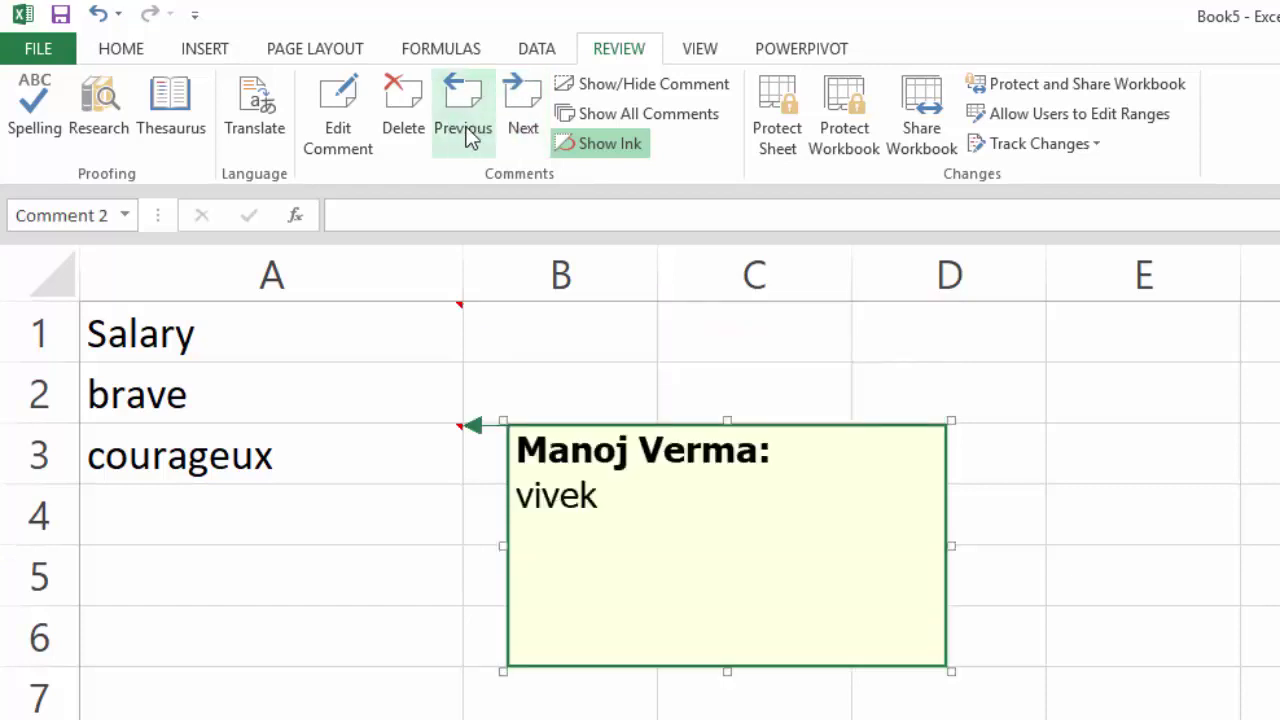
Toggle Show All Comments on and off several times, ending hidden
{"action": "left_click", "coordinate": [631, 106]}
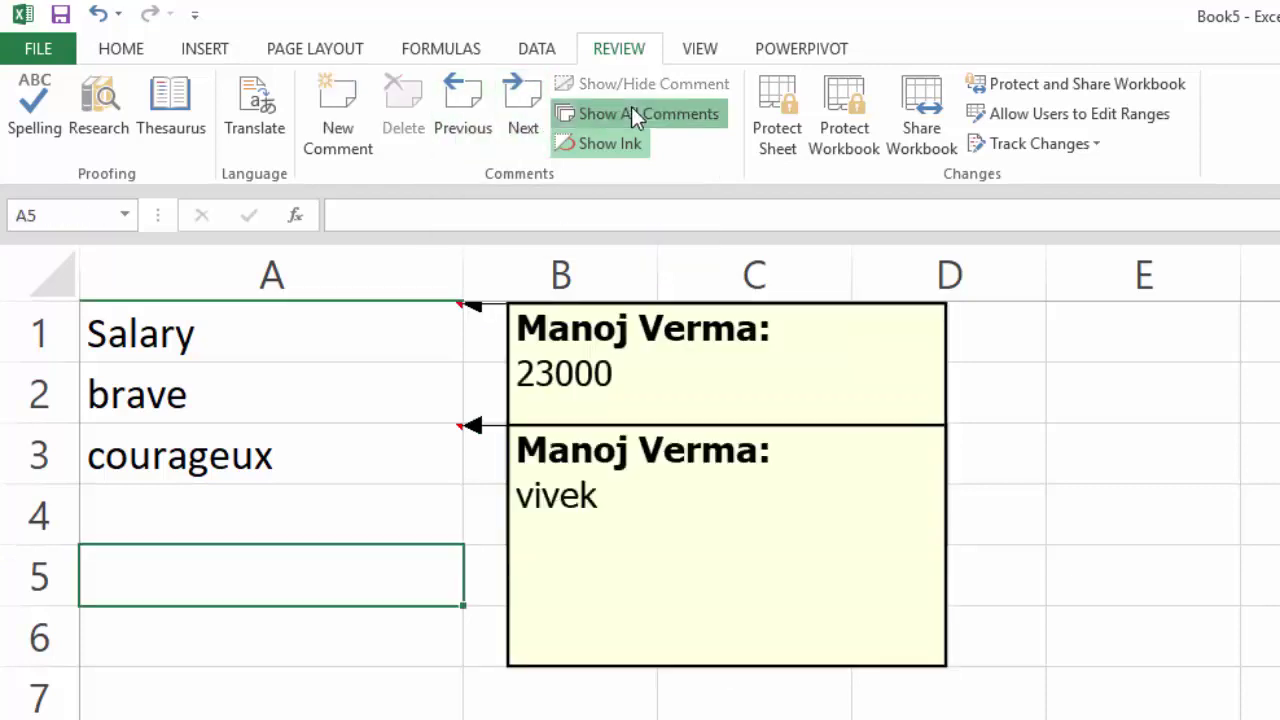
{"action": "left_click", "coordinate": [631, 106]}
{"action": "left_click", "coordinate": [631, 106]}
{"action": "left_click", "coordinate": [631, 106]}
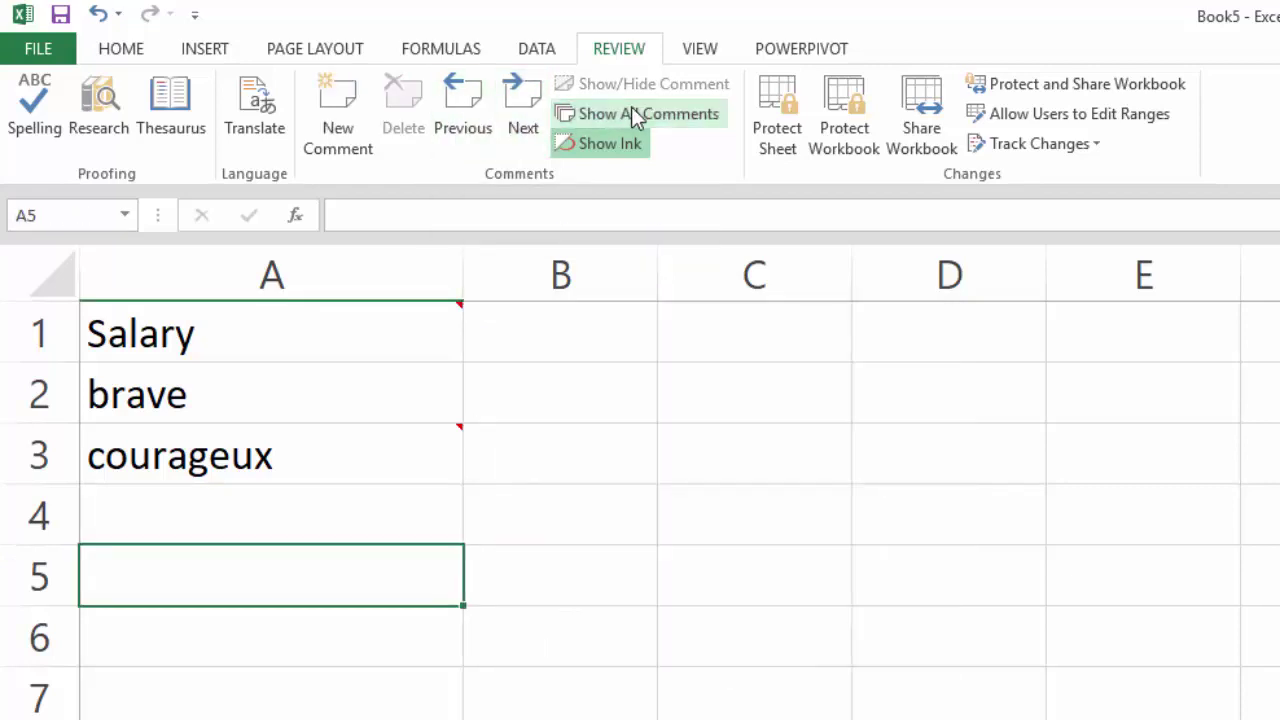
{"action": "left_click", "coordinate": [631, 106]}
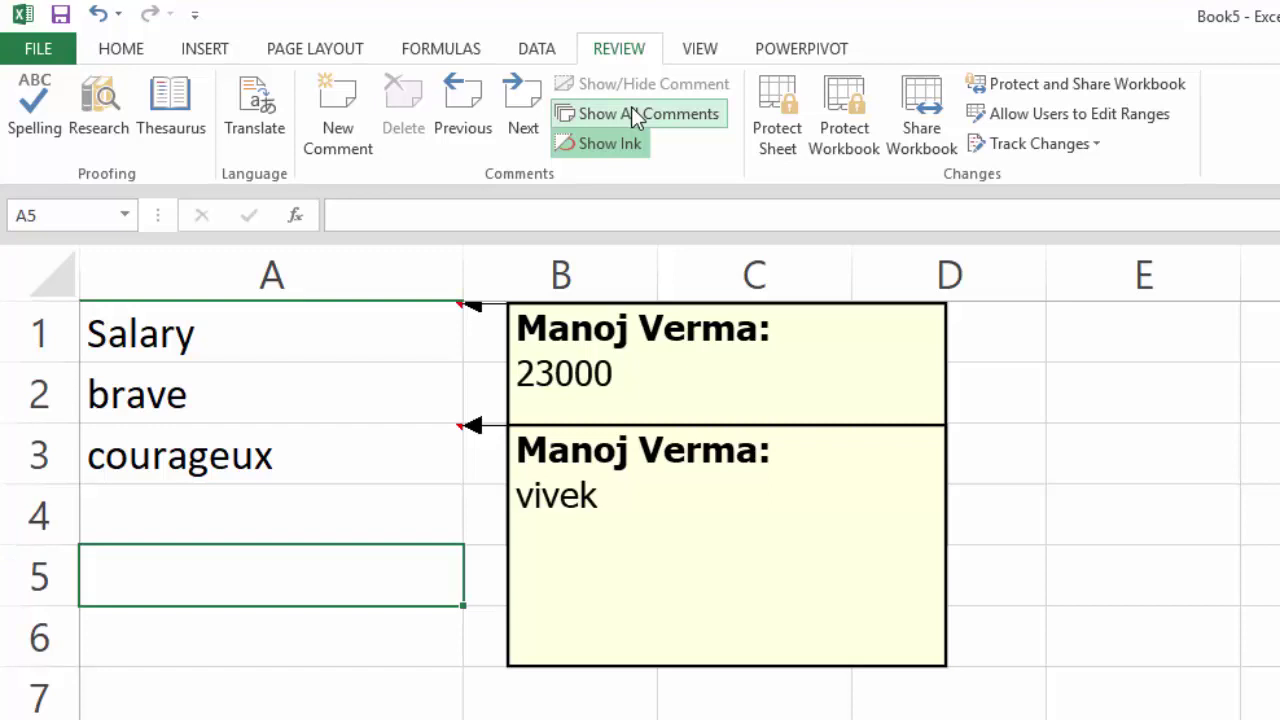
{"action": "left_click", "coordinate": [631, 107]}
Pin the Salary comment visible with Show/Hide Comment, check it, then hide it
{"action": "left_click", "coordinate": [405, 347]}
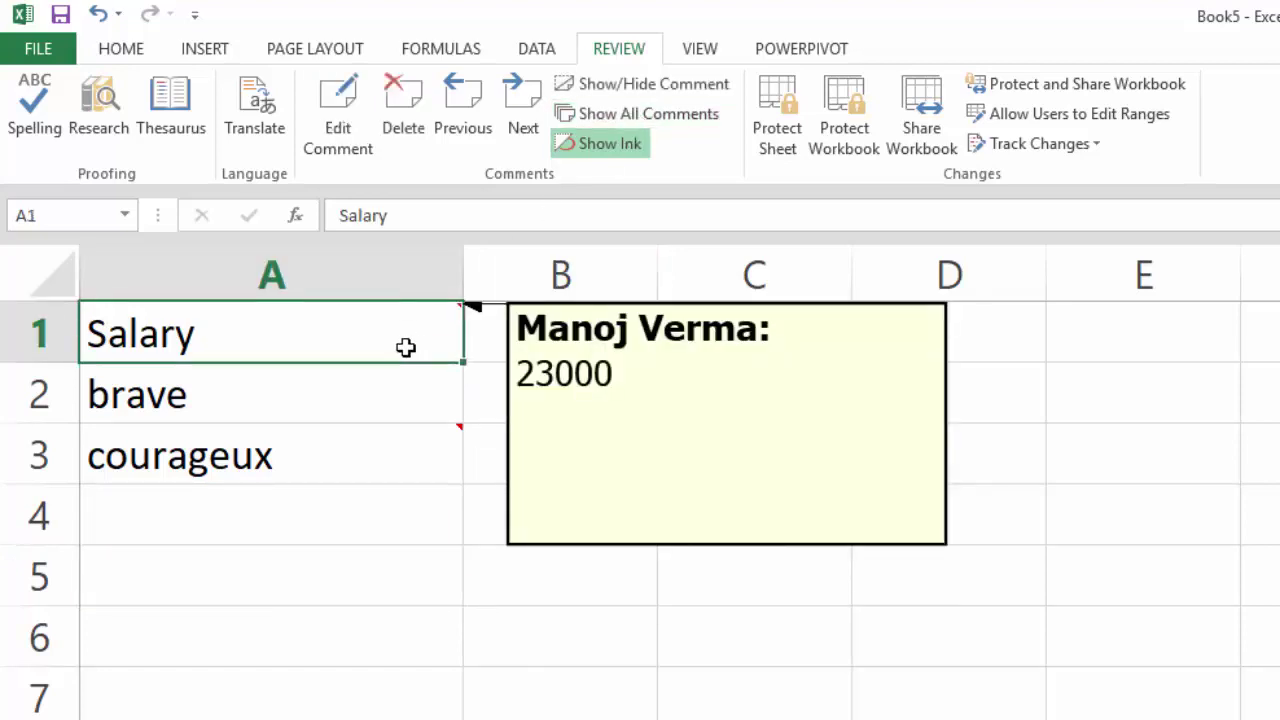
{"action": "left_click", "coordinate": [708, 90]}
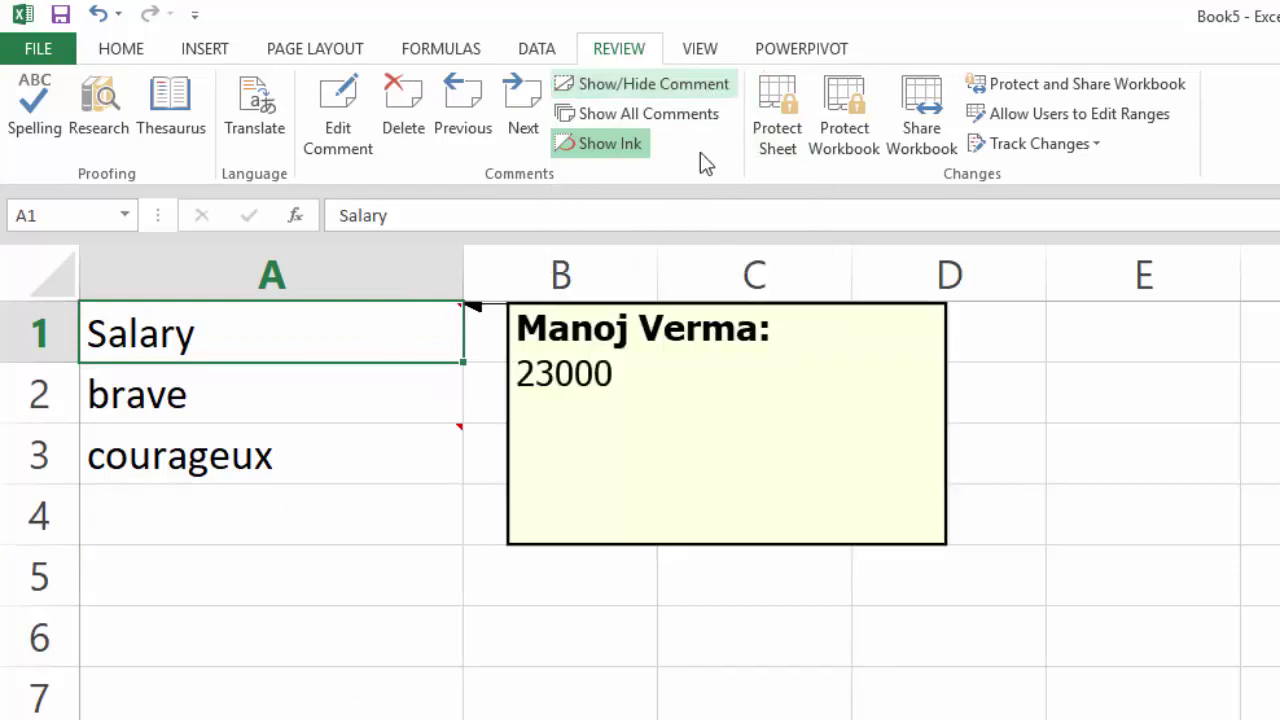
{"action": "left_click", "coordinate": [766, 708]}
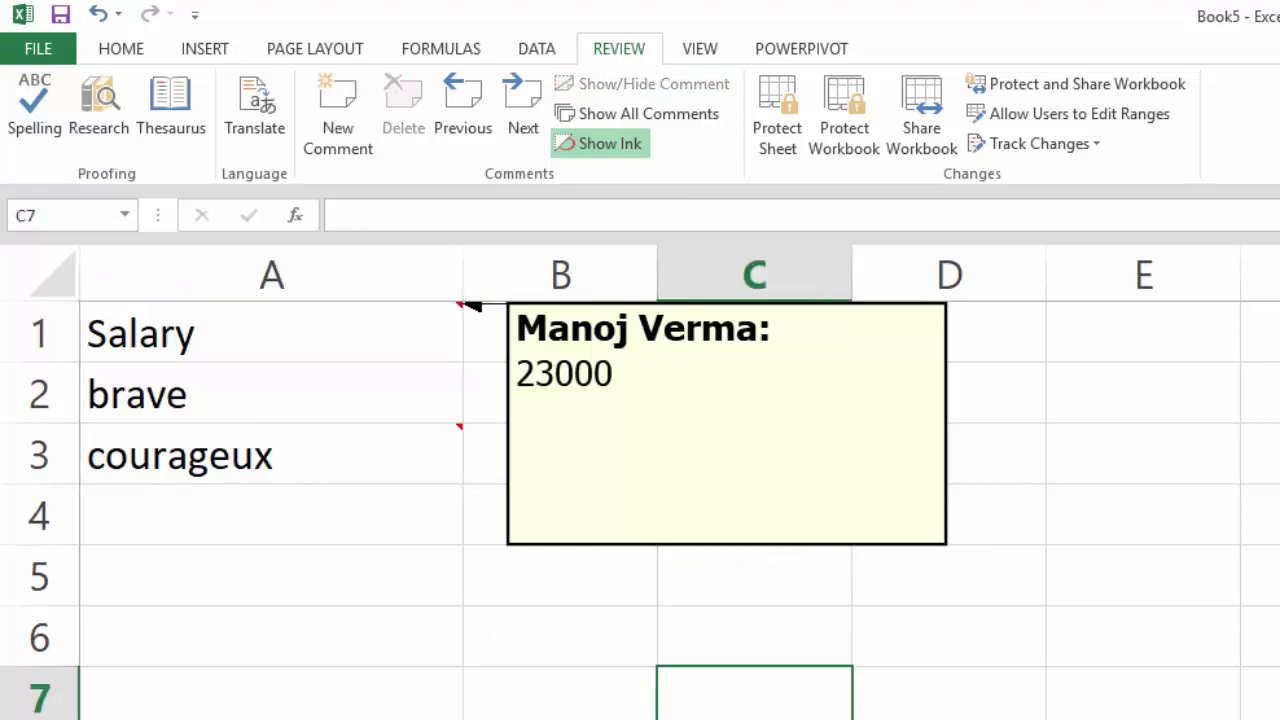
{"action": "left_click", "coordinate": [411, 341]}
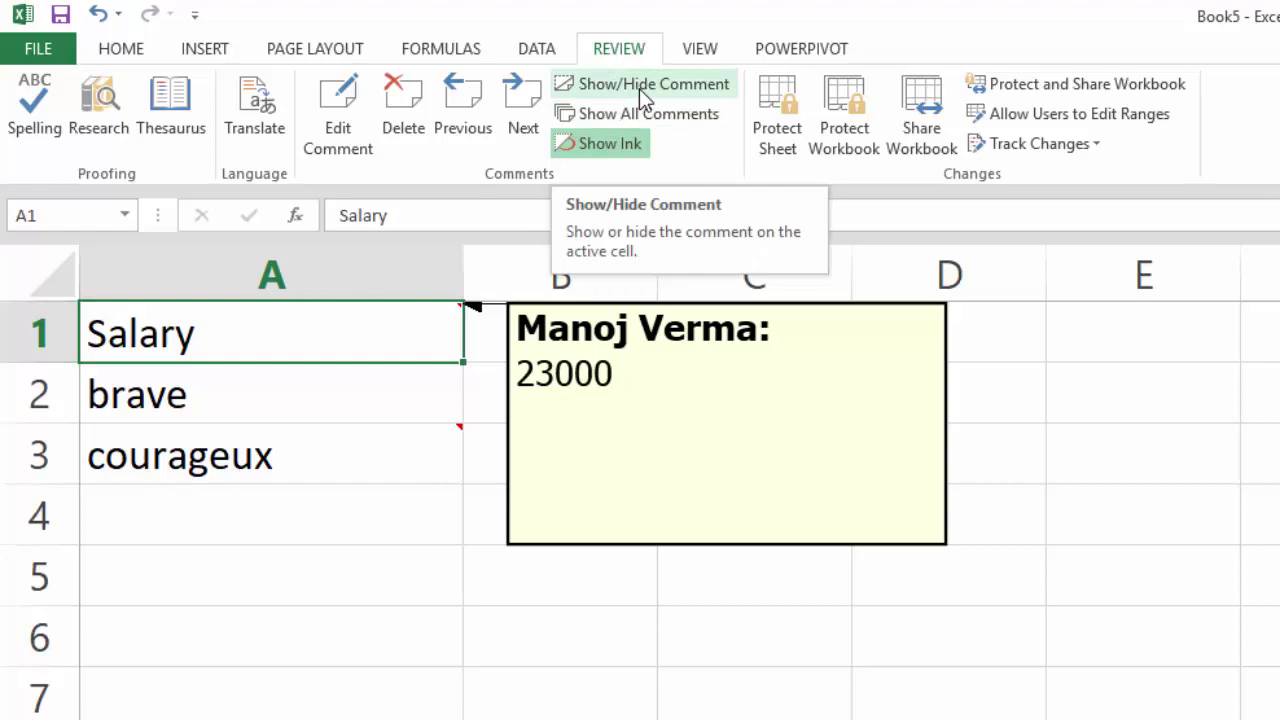
{"action": "left_click", "coordinate": [639, 86]}
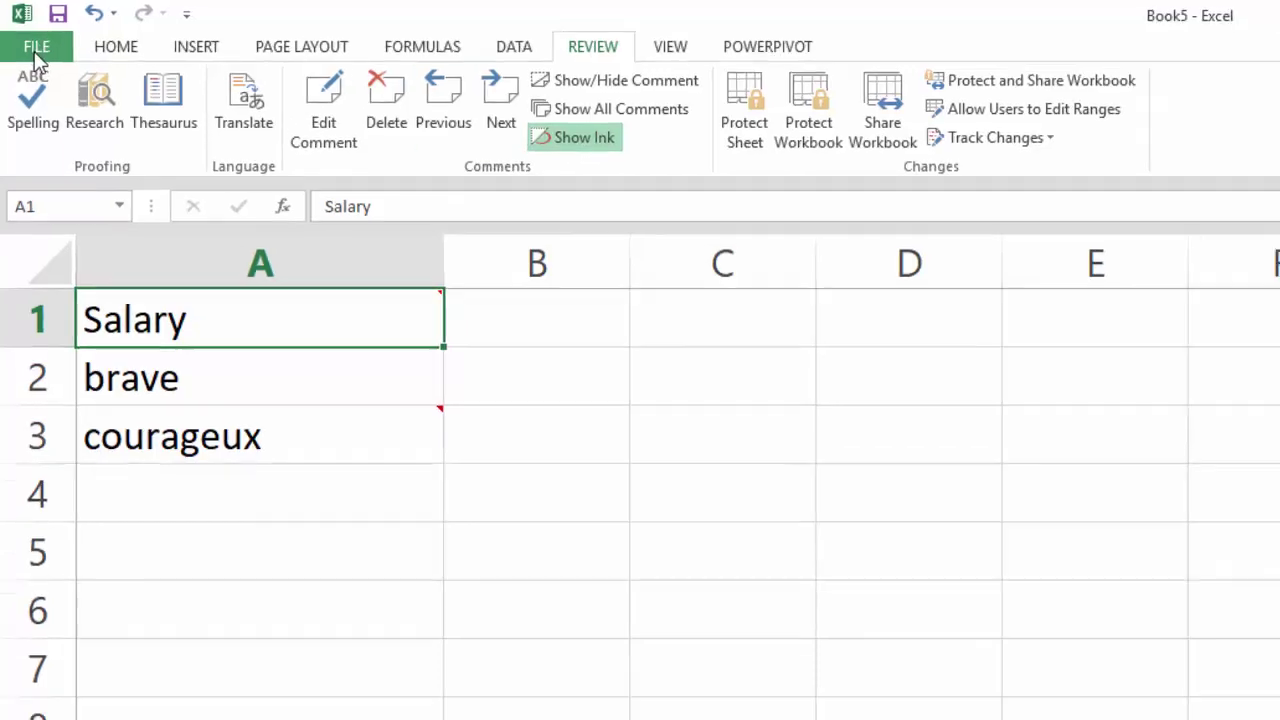
Browse Customize Ribbon's Tool Tabs to Ink Tools > Pens, then close Options unchanged
{"action": "left_click", "coordinate": [34, 53]}
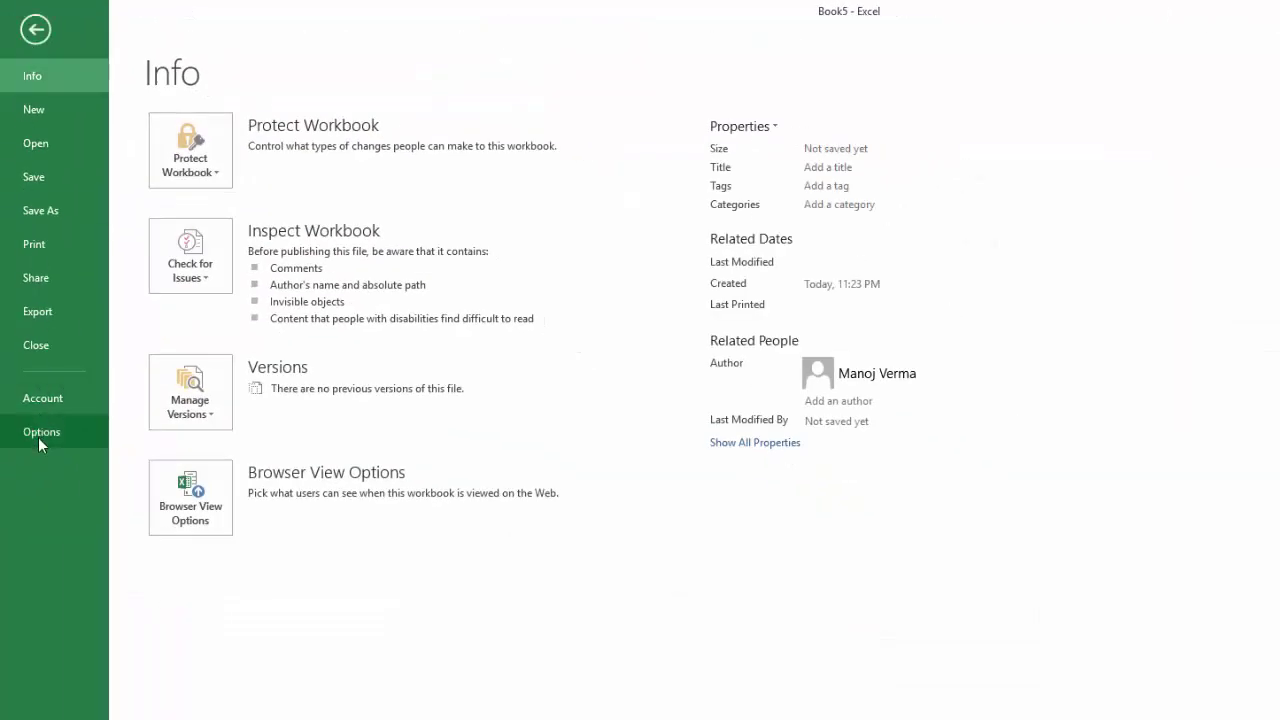
{"action": "left_click", "coordinate": [38, 432]}
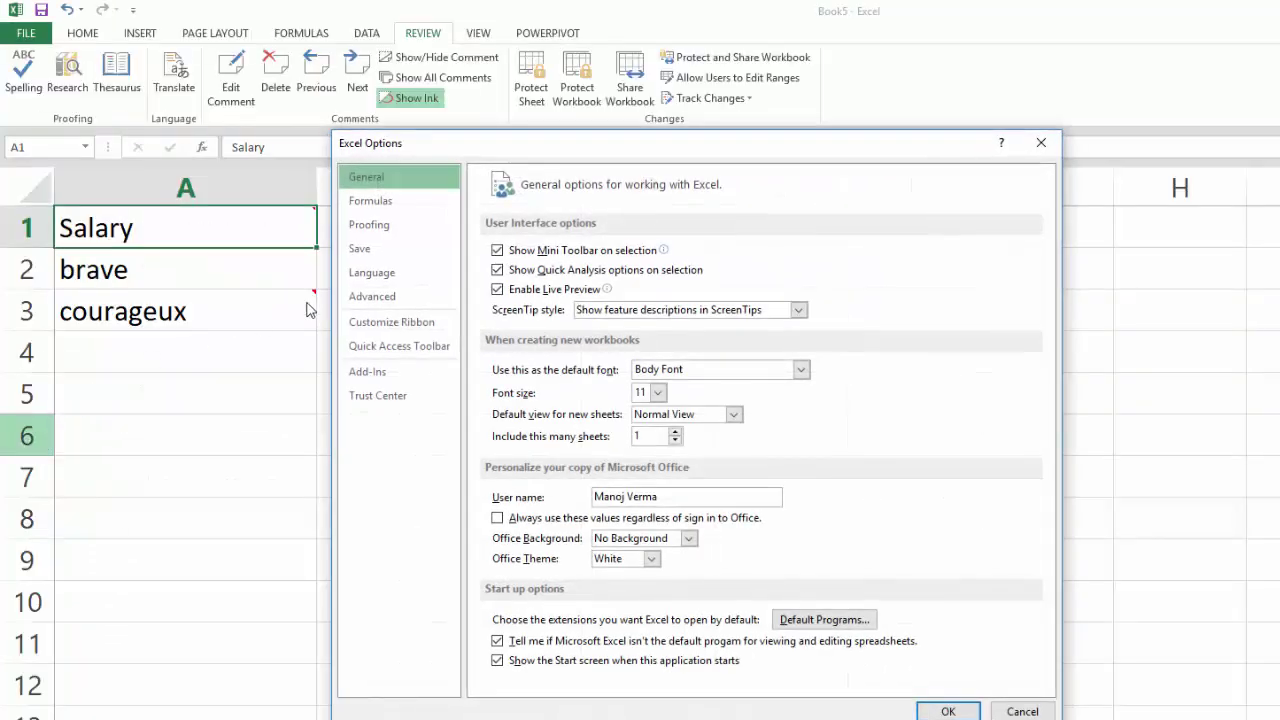
{"action": "left_click", "coordinate": [417, 324]}
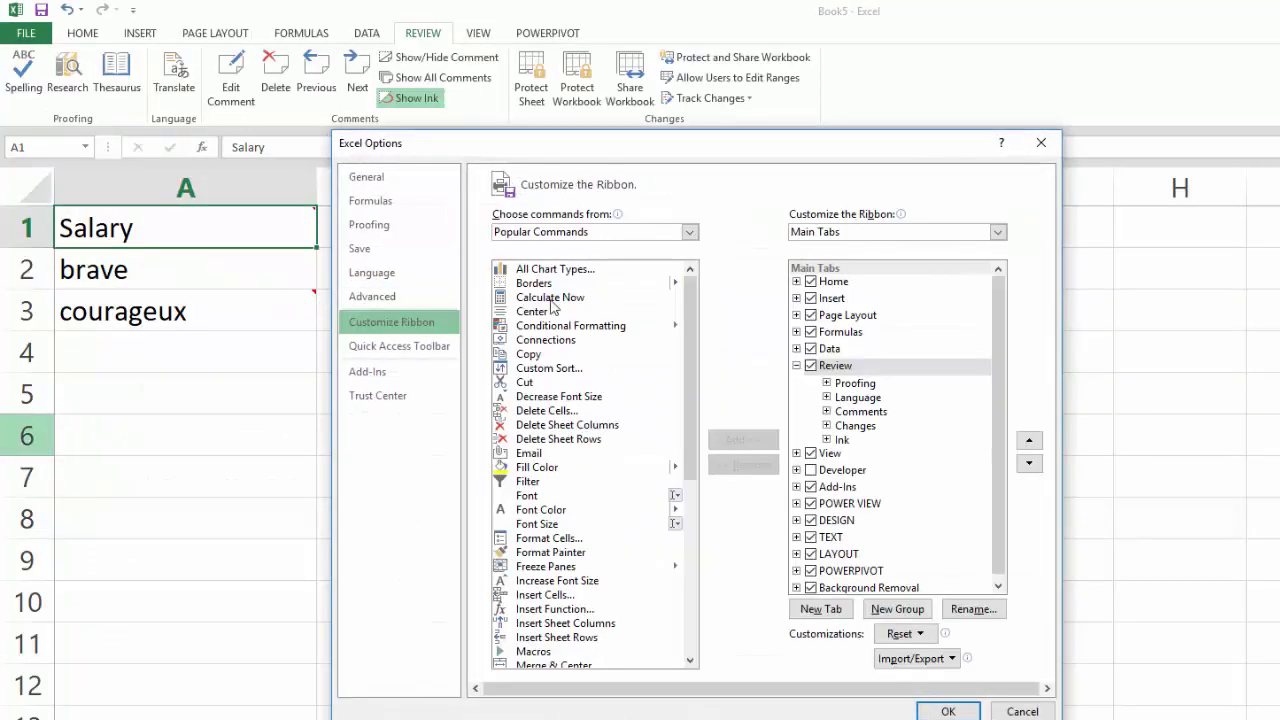
{"action": "left_click", "coordinate": [688, 231]}
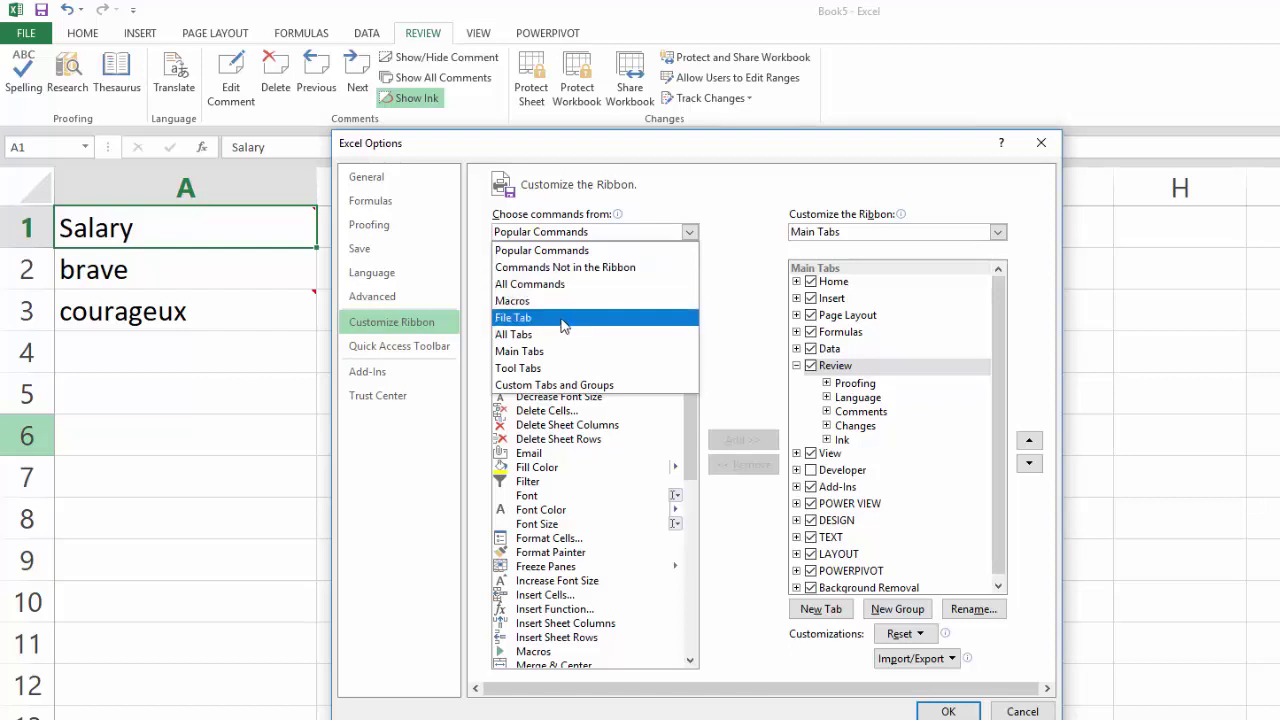
{"action": "left_click", "coordinate": [567, 368]}
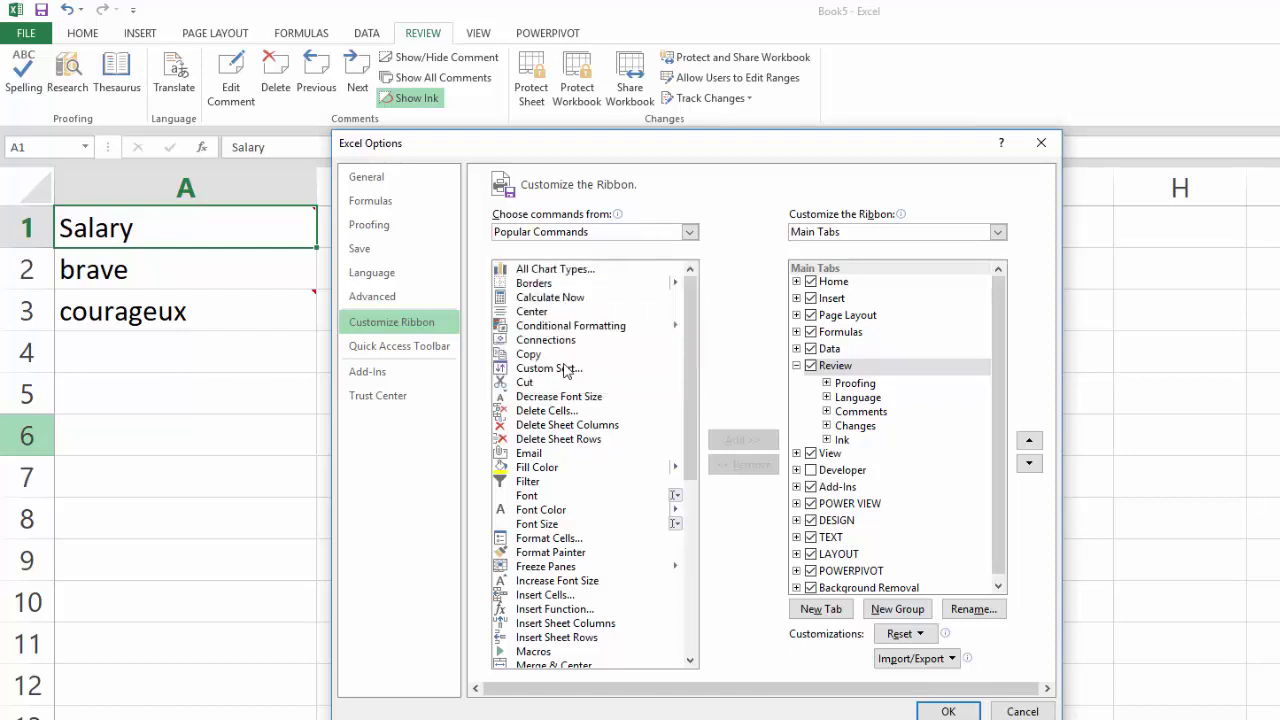
{"action": "scroll", "coordinate": [600, 368], "scroll_direction": "down", "scroll_amount": 1}
{"action": "left_click", "coordinate": [555, 553]}
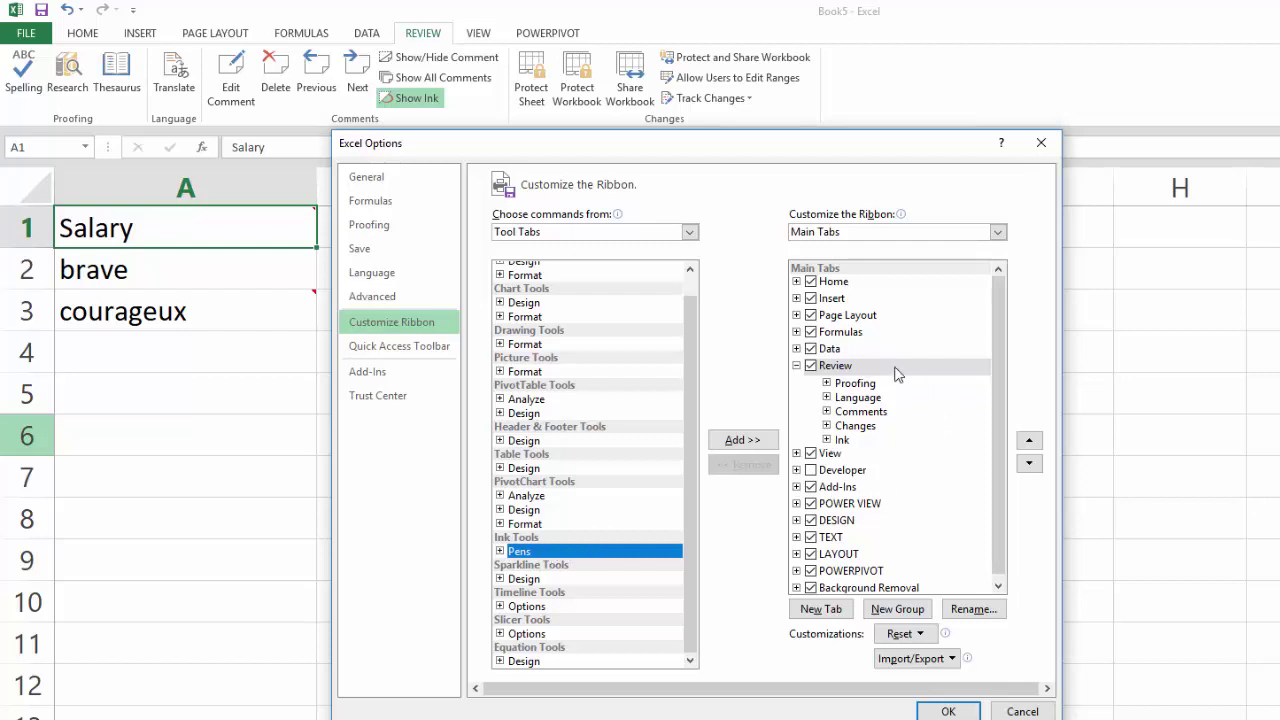
{"action": "left_click", "coordinate": [883, 286]}
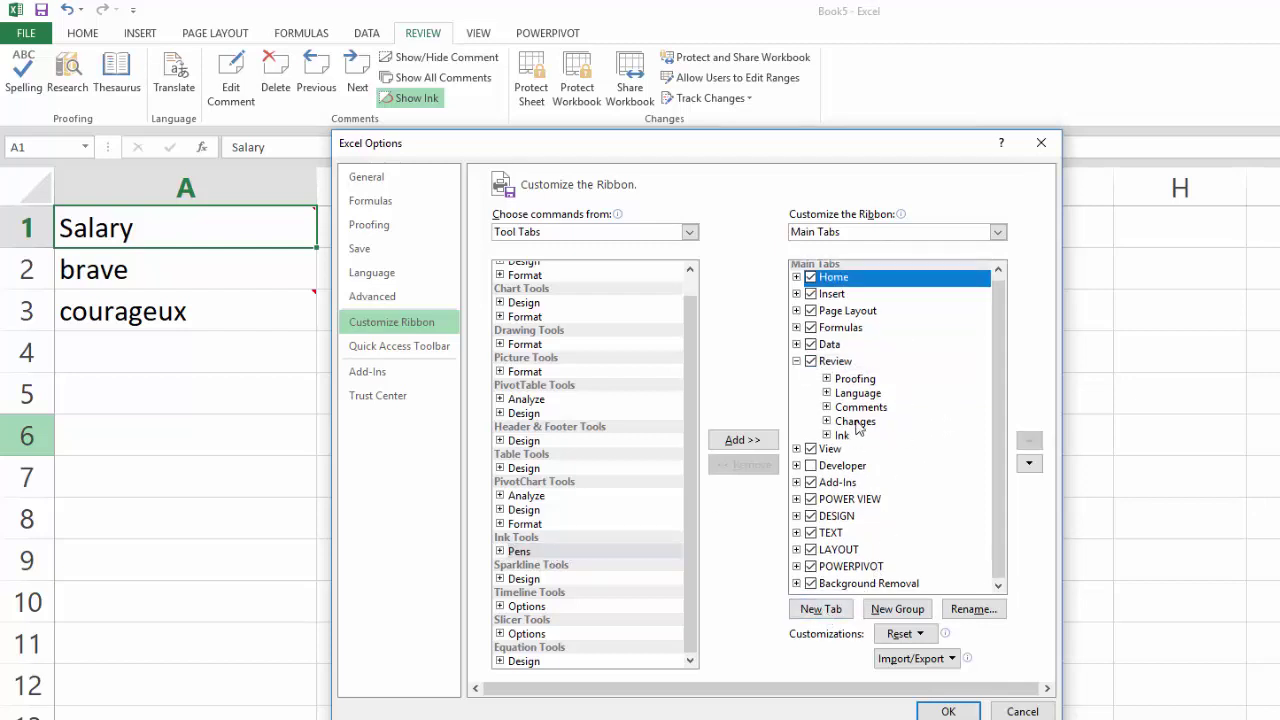
{"action": "left_click", "coordinate": [845, 294]}
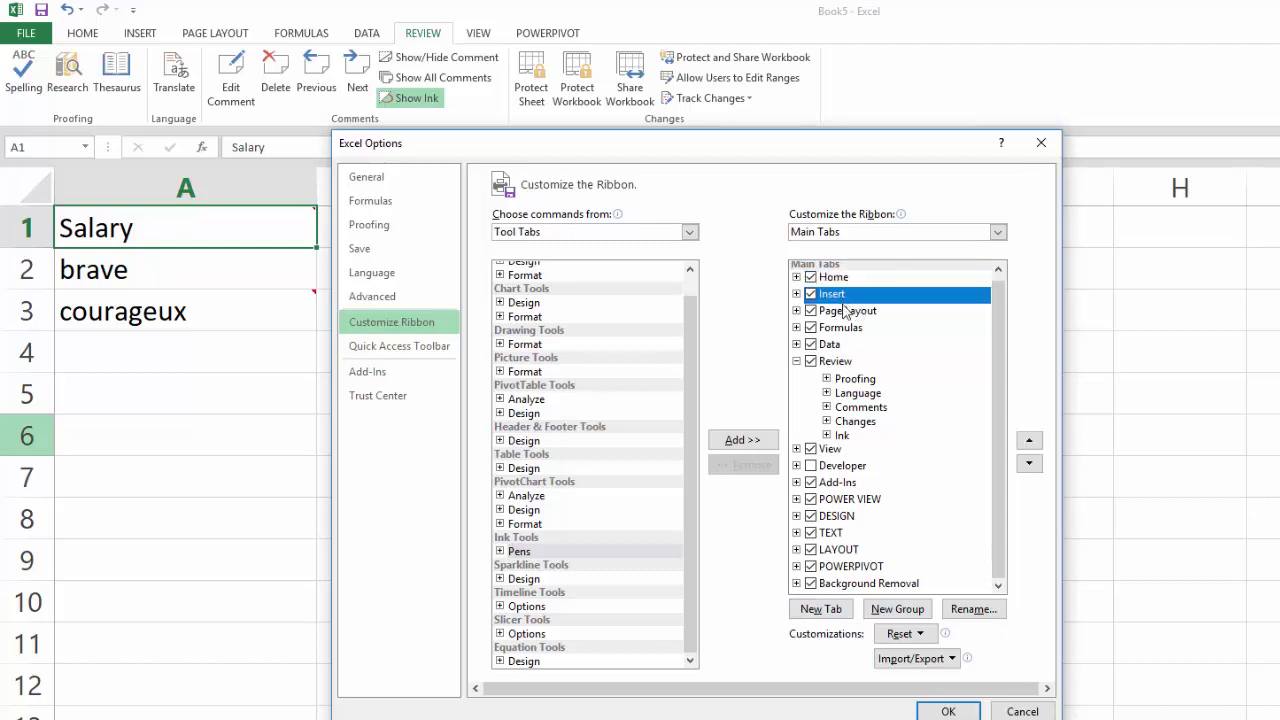
{"action": "left_click", "coordinate": [948, 710]}
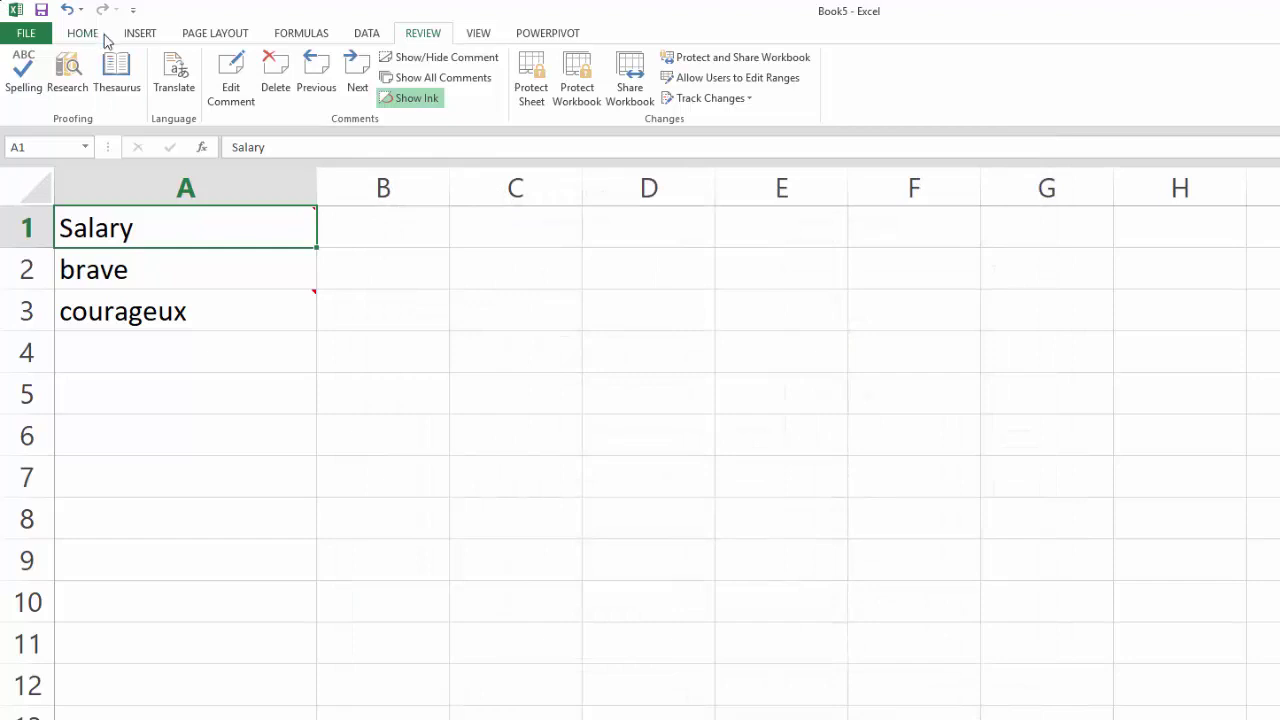
Add the Ink Tools Pens group from Tool Tabs as a tab after Insert and confirm
{"action": "left_click", "coordinate": [133, 38]}
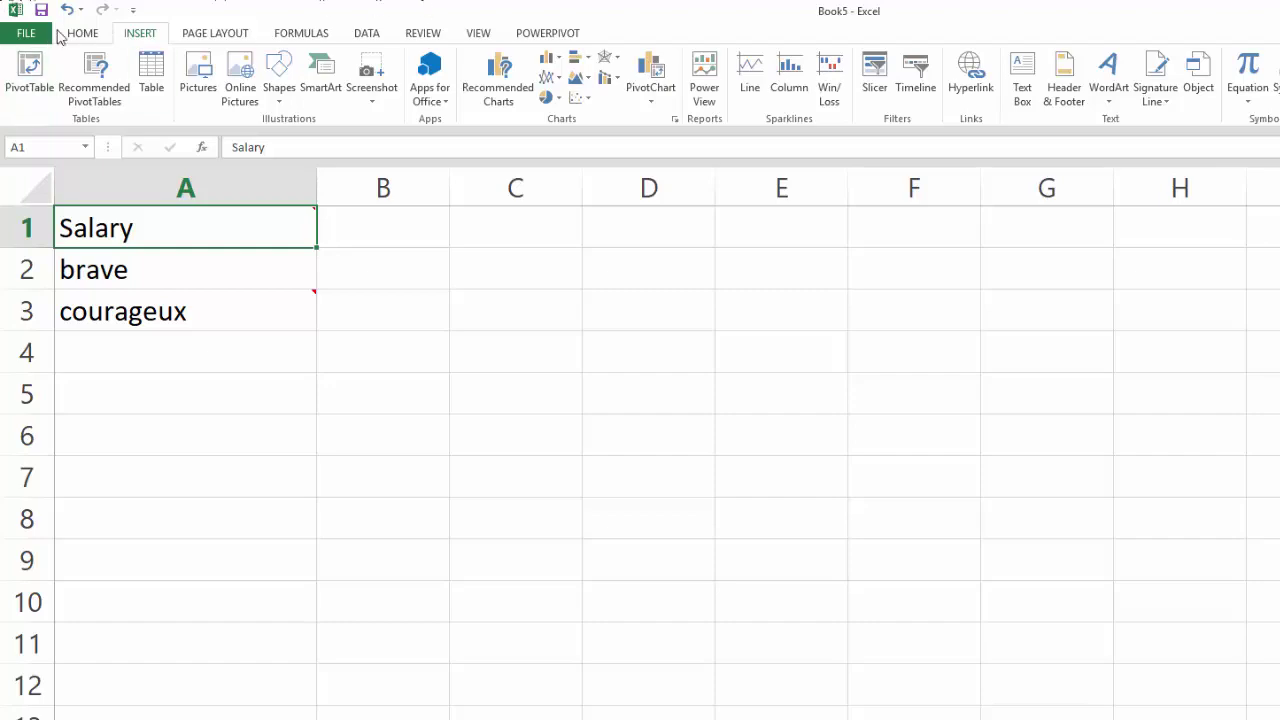
{"action": "left_click", "coordinate": [40, 33]}
{"action": "left_click", "coordinate": [36, 432]}
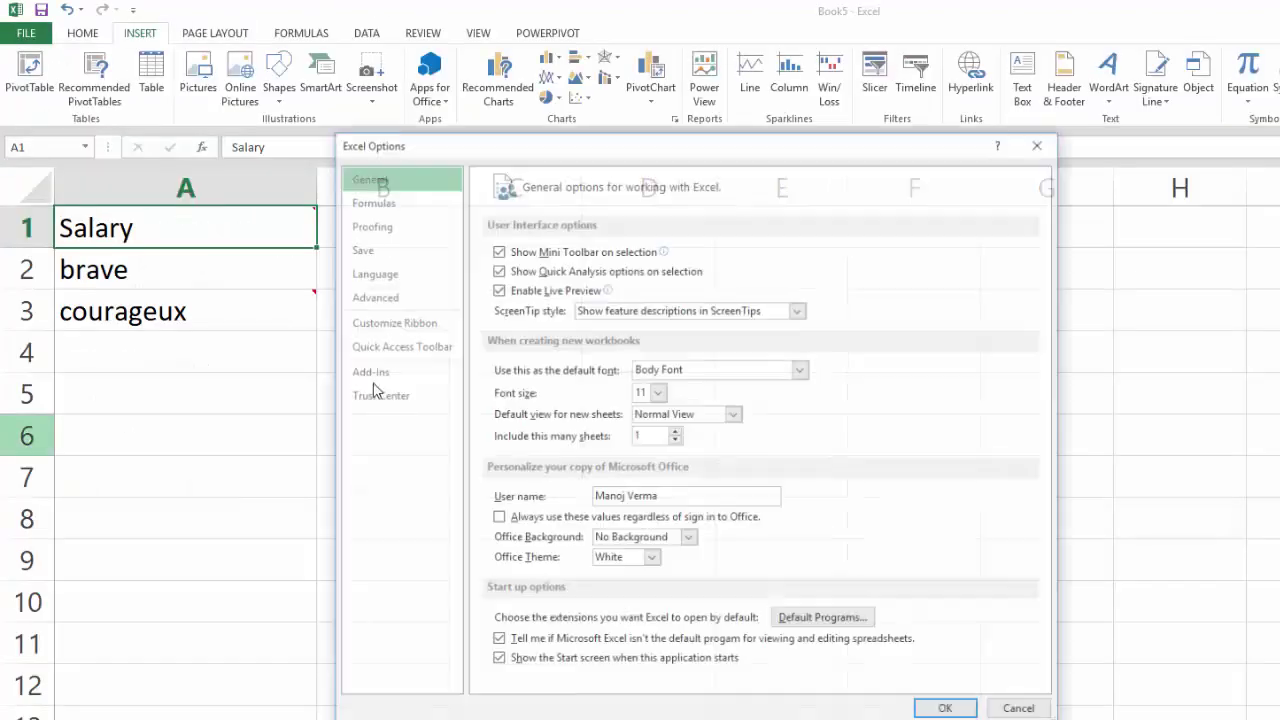
{"action": "left_click", "coordinate": [391, 322]}
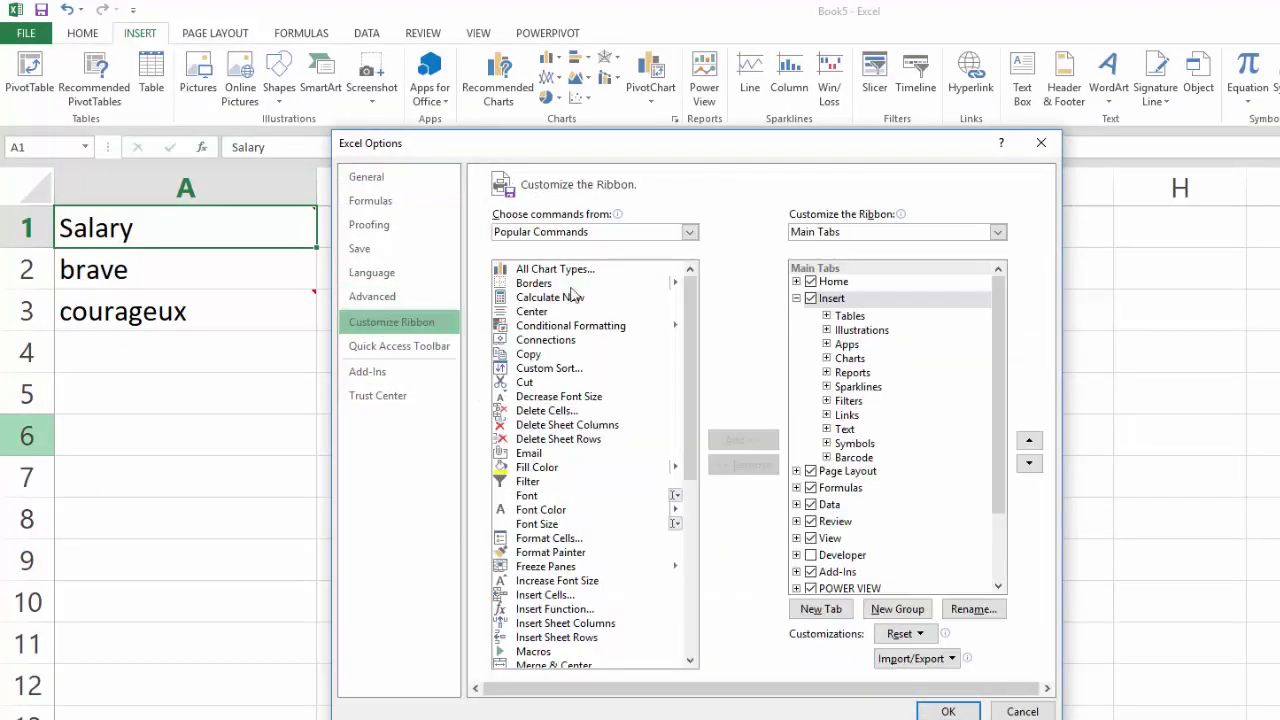
{"action": "left_click", "coordinate": [617, 236]}
{"action": "left_click", "coordinate": [598, 368]}
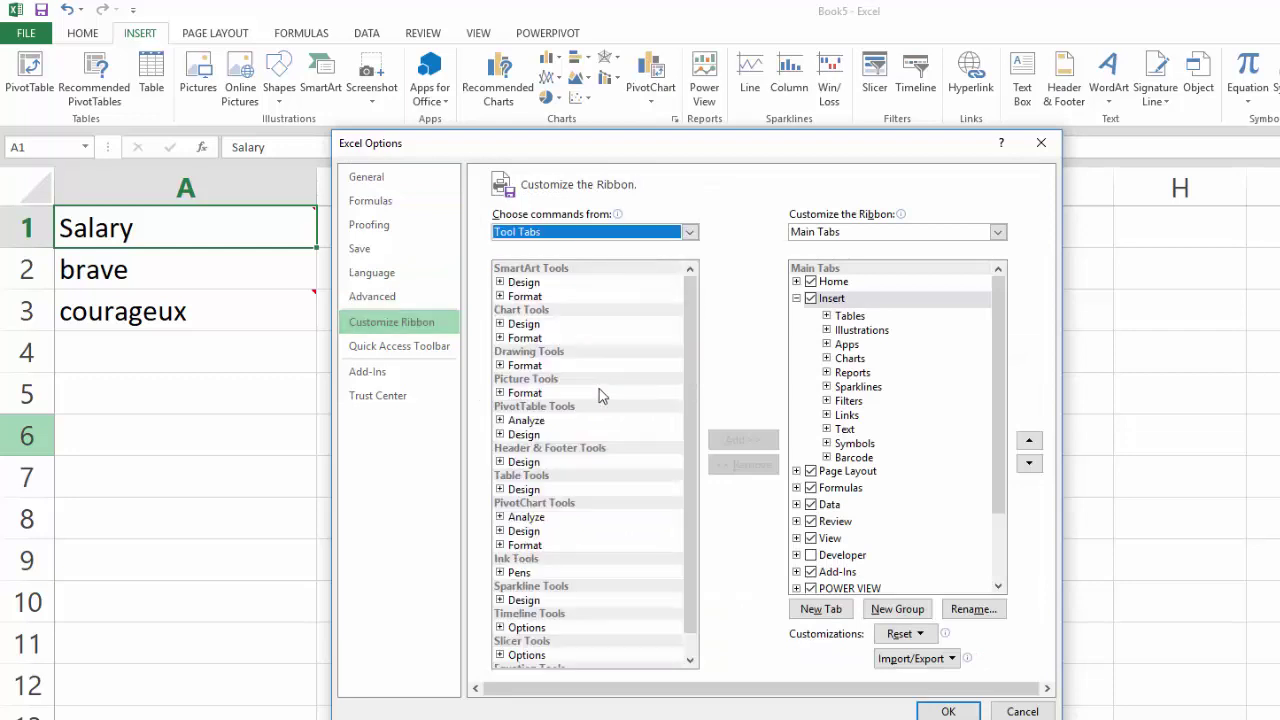
{"action": "scroll", "coordinate": [614, 512], "scroll_direction": "down", "scroll_amount": 2}
{"action": "left_click", "coordinate": [540, 553]}
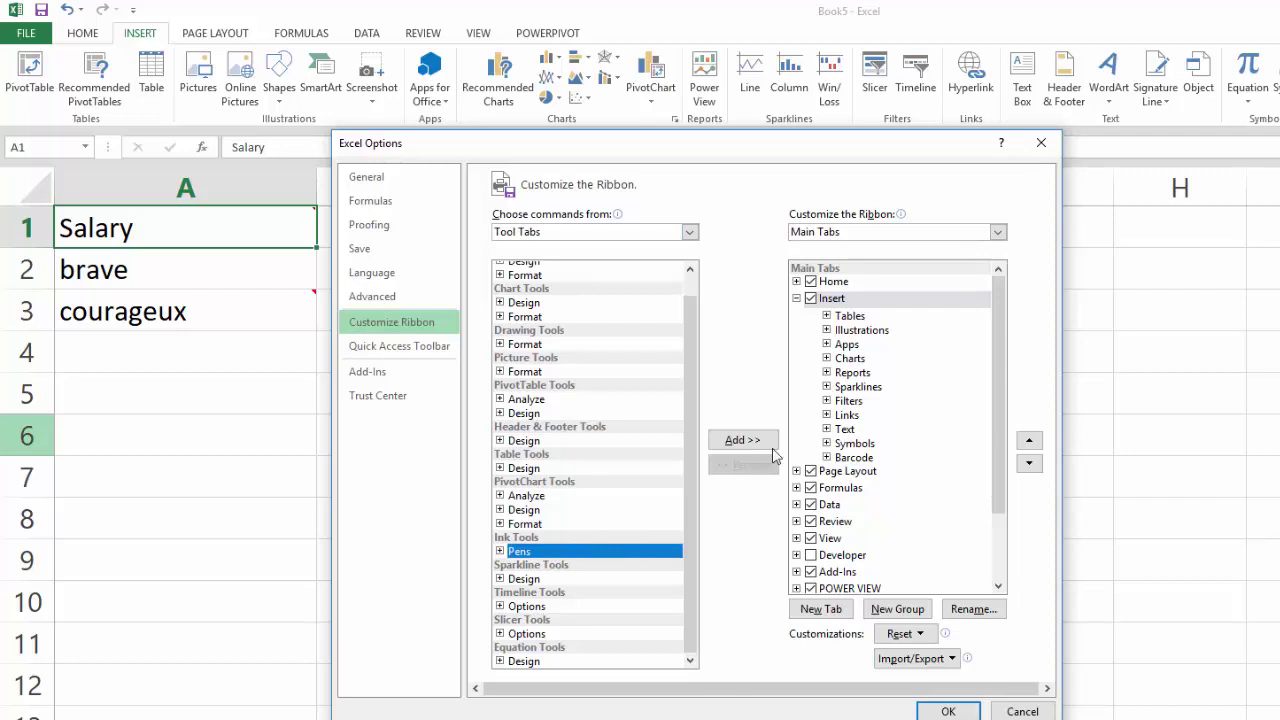
{"action": "left_click", "coordinate": [855, 302]}
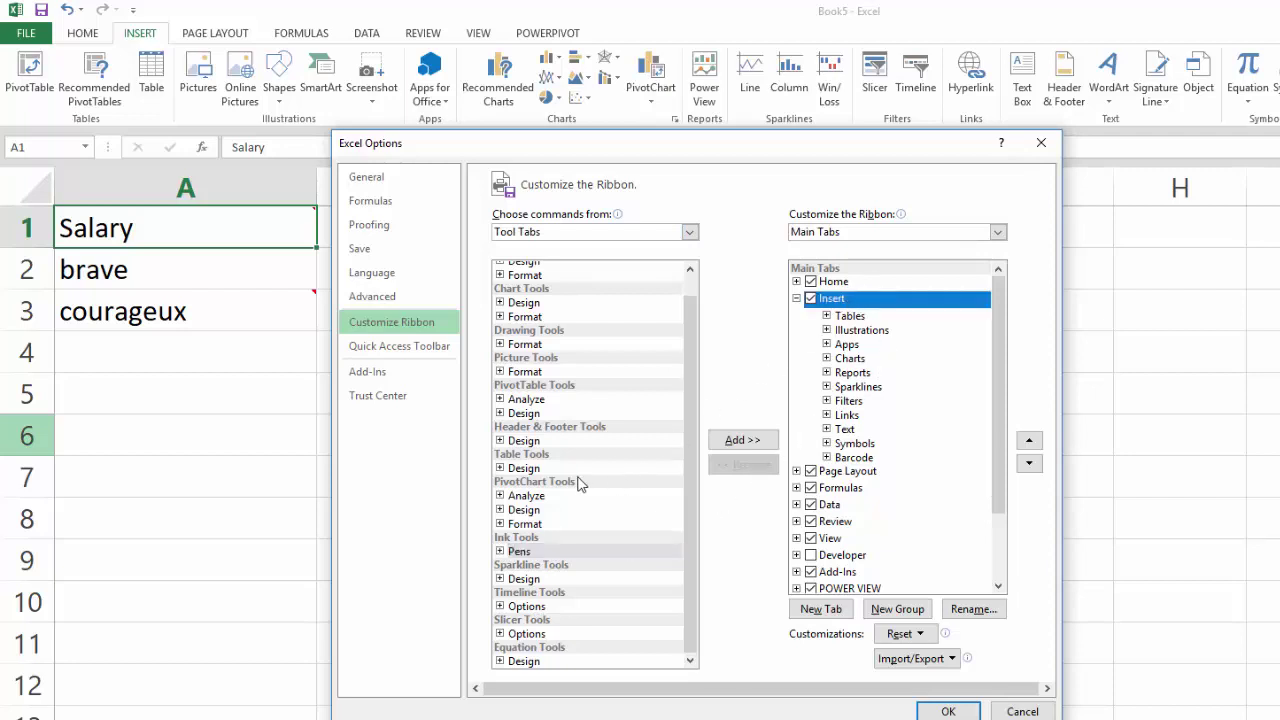
{"action": "left_click", "coordinate": [539, 554]}
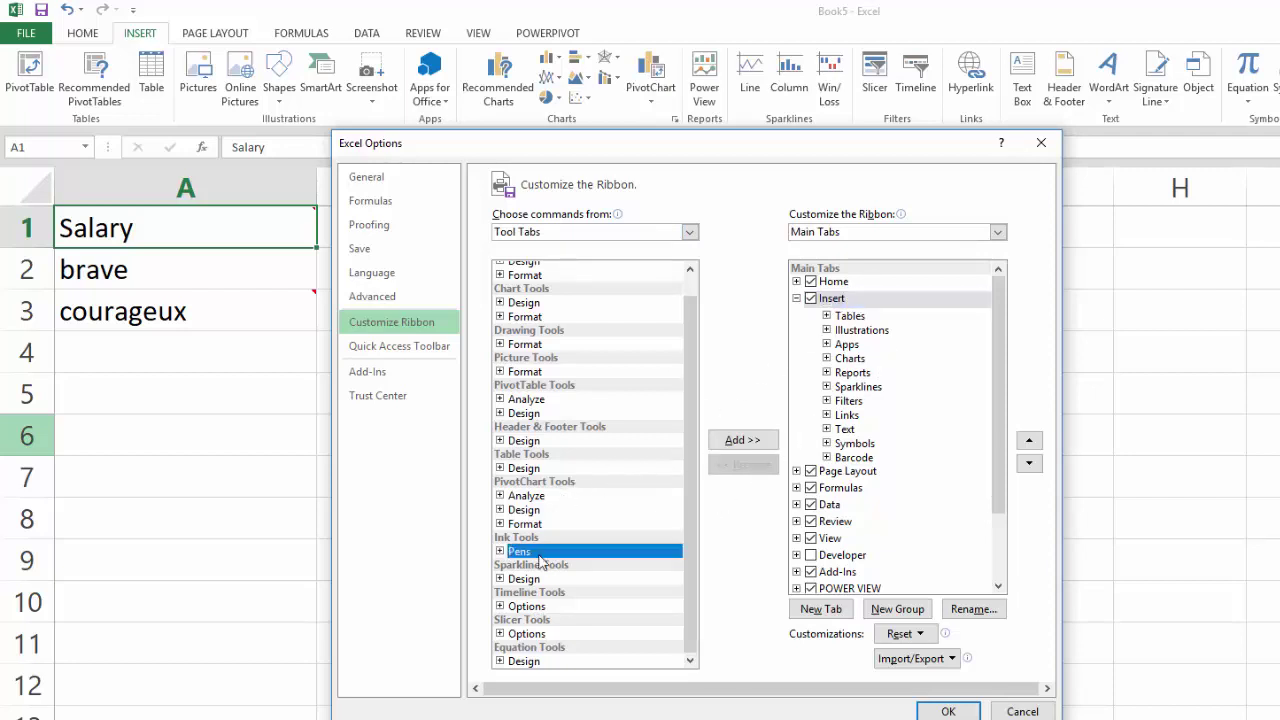
{"action": "left_click", "coordinate": [742, 440]}
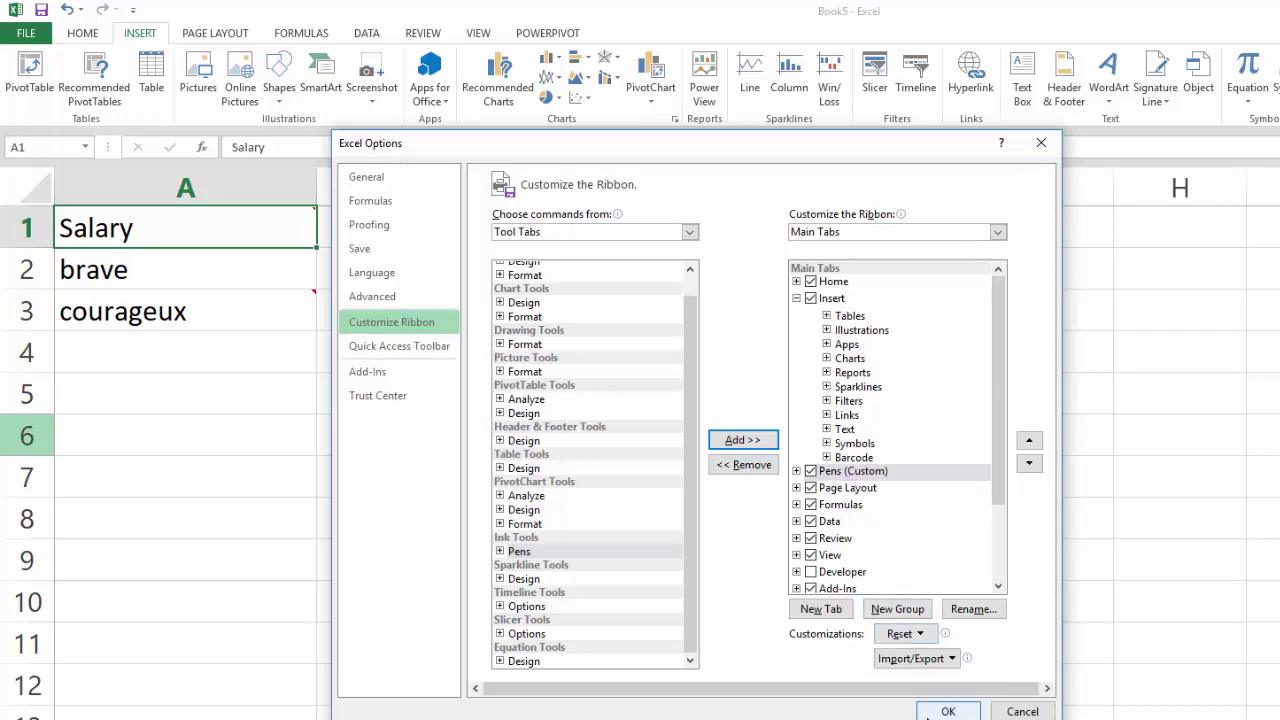
{"action": "left_click", "coordinate": [946, 711]}
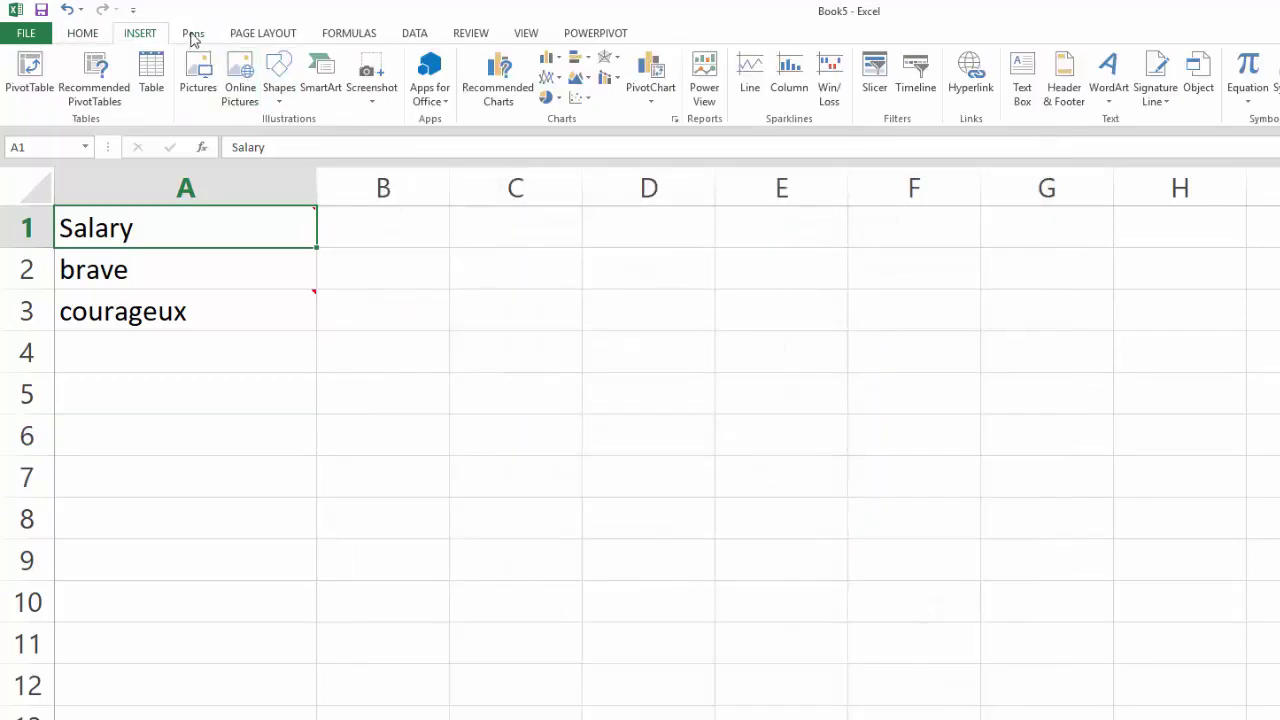
With a 1½ pt pen on the Pens tab, draw a curved arrow from column C toward brave
{"action": "left_click", "coordinate": [193, 35]}
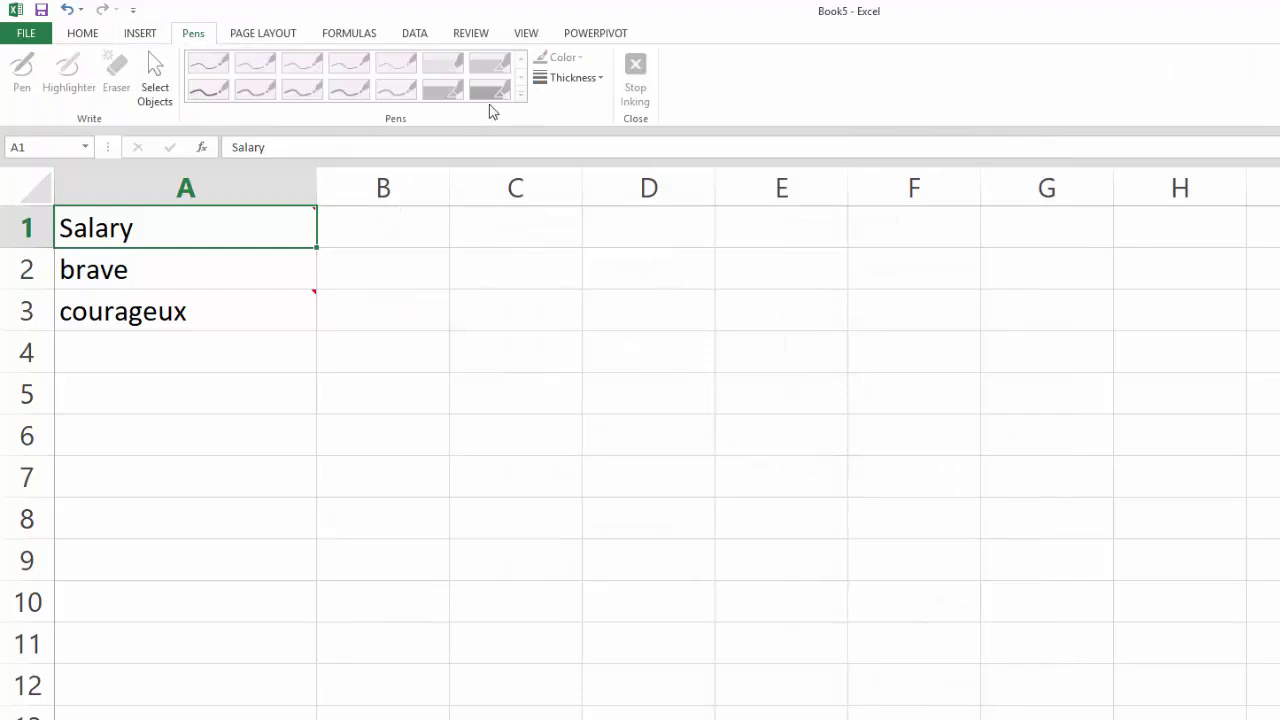
{"action": "left_click", "coordinate": [585, 78]}
{"action": "left_click", "coordinate": [603, 177]}
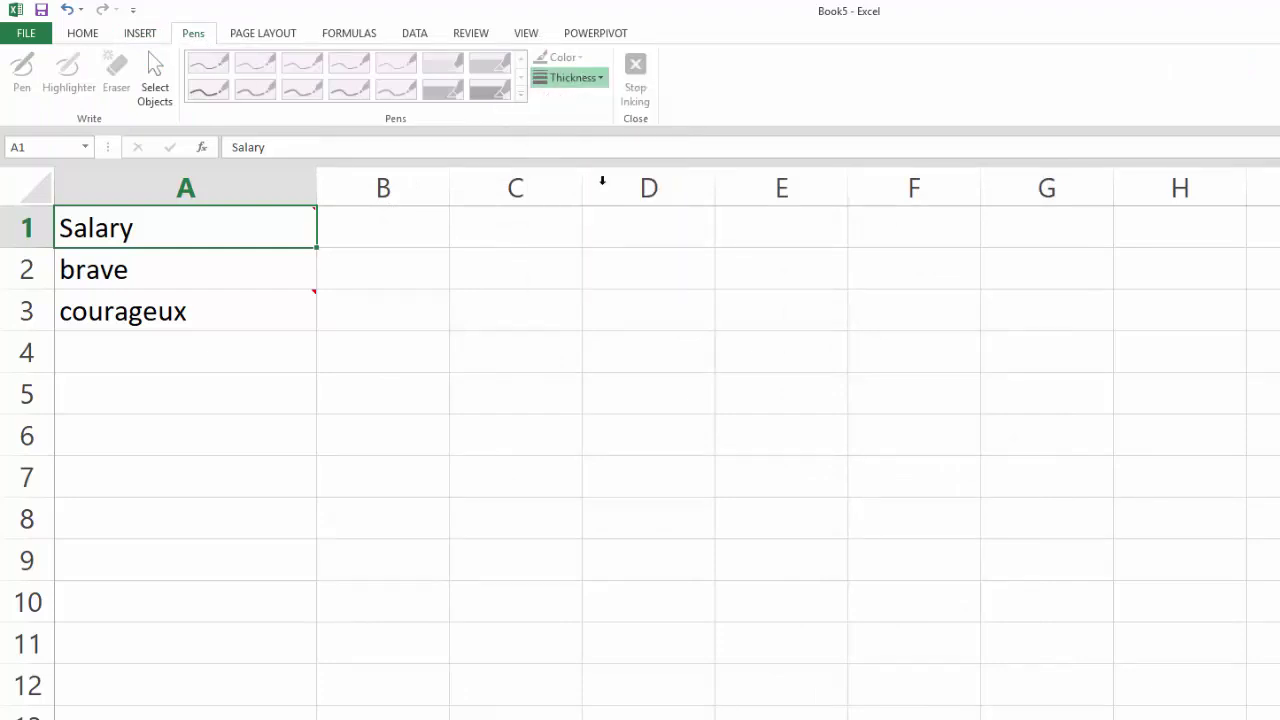
{"action": "mouse_move", "coordinate": [538, 330]}
{"action": "left_mouse_down"}
{"action": "mouse_move", "coordinate": [540, 362]}
{"action": "mouse_move", "coordinate": [212, 271]}
{"action": "mouse_move", "coordinate": [217, 312]}
{"action": "left_mouse_up"}
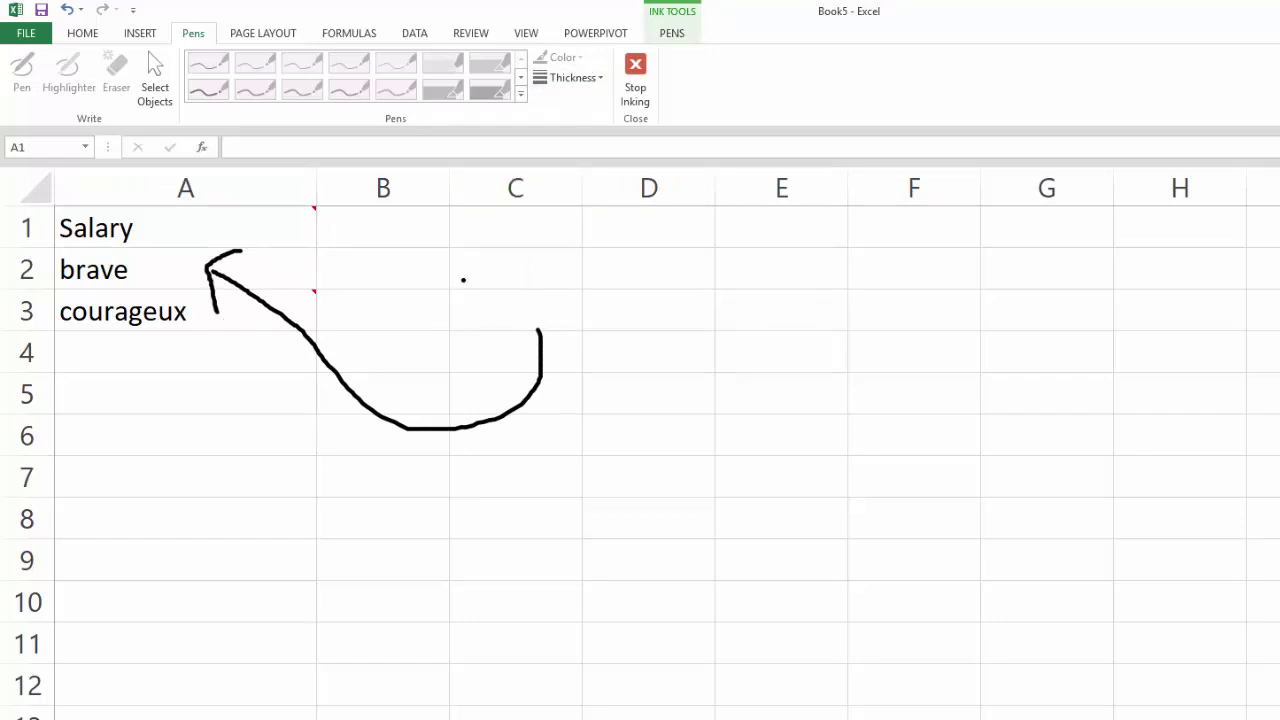
Select the arrow's curved stroke, nudge it down-right, and recolour it red, leaving the arrowhead black
{"action": "left_click", "coordinate": [155, 82]}
{"action": "left_click_drag", "start_coordinate": [305, 340], "coordinate": [335, 370]}
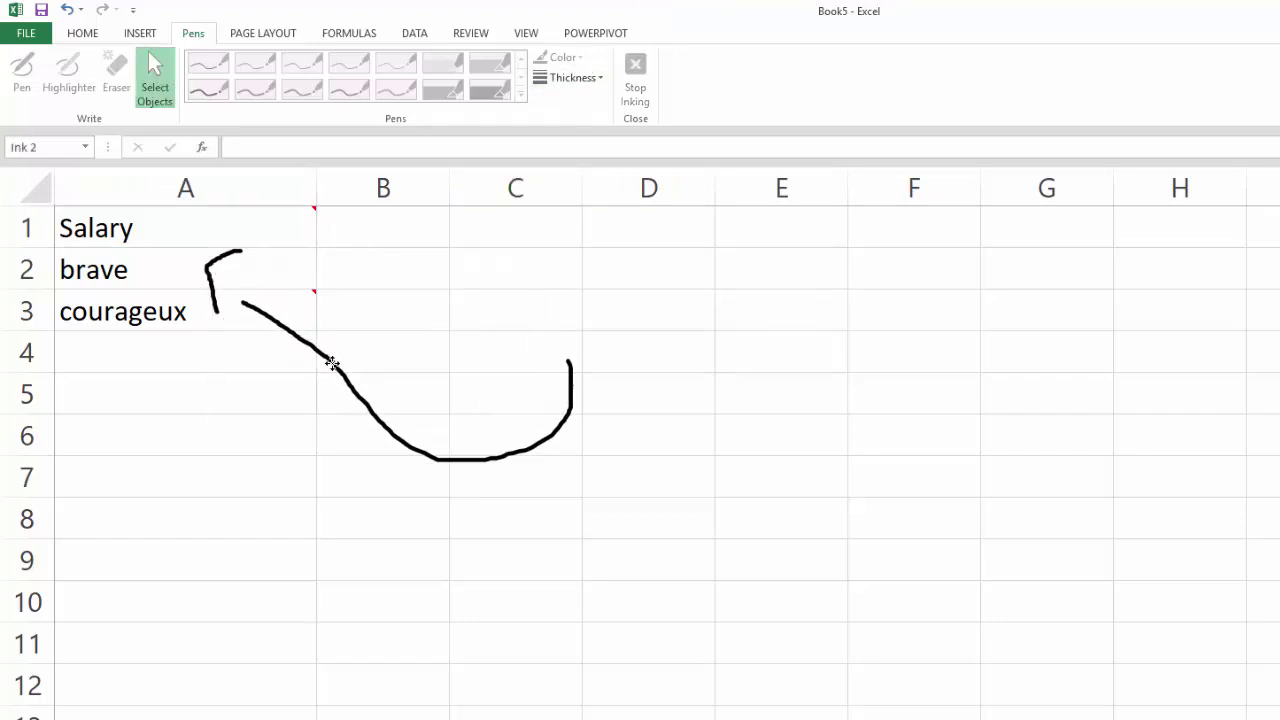
{"action": "left_click", "coordinate": [577, 60]}
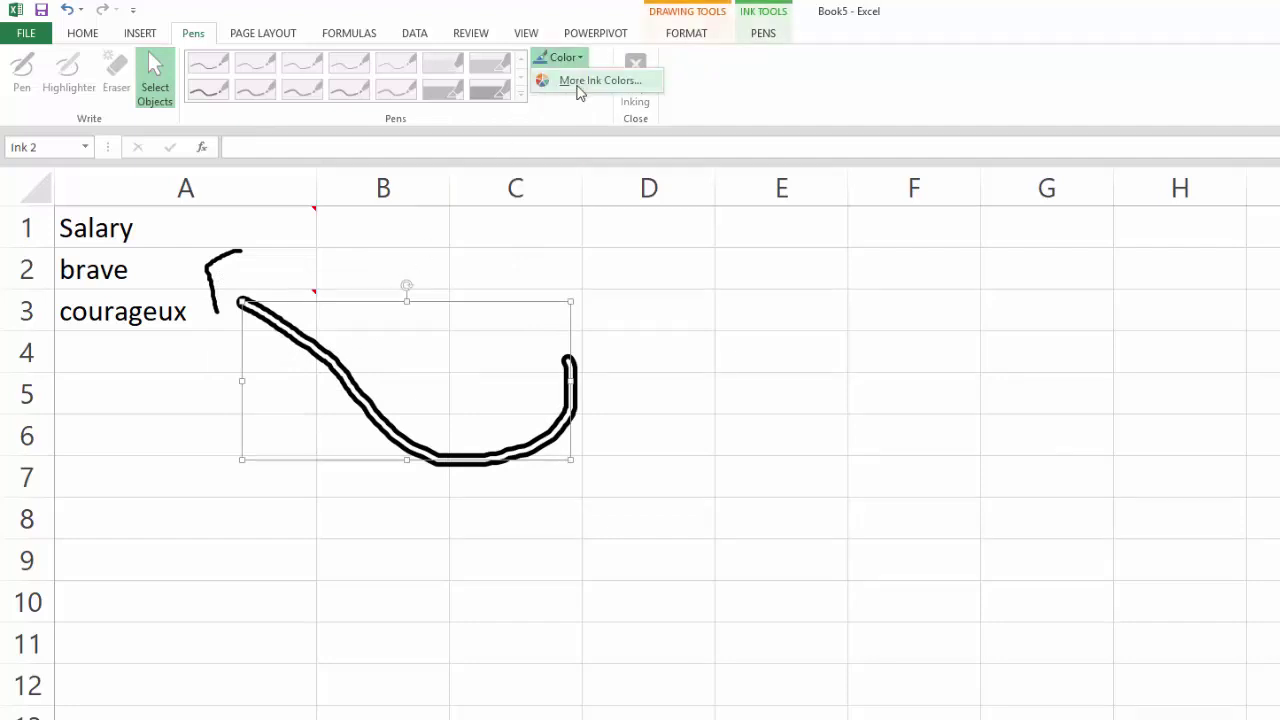
{"action": "left_click", "coordinate": [584, 80]}
{"action": "left_click", "coordinate": [683, 330]}
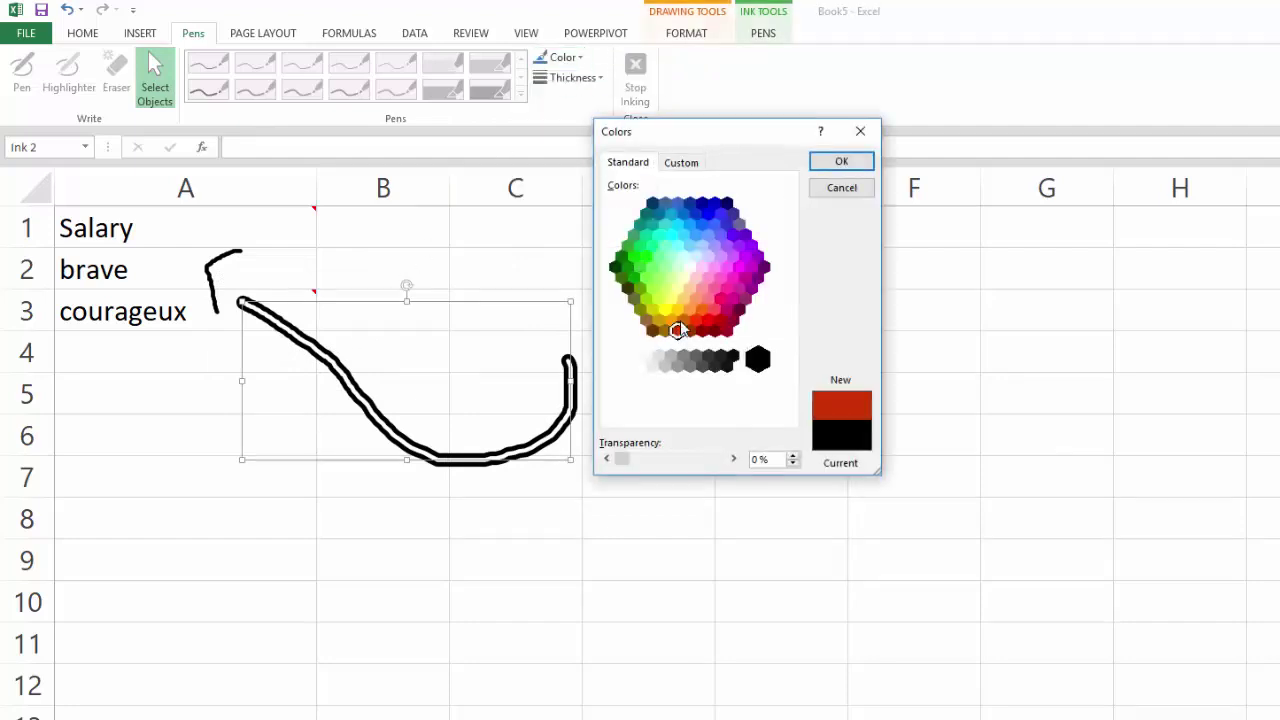
{"action": "left_click", "coordinate": [840, 162]}
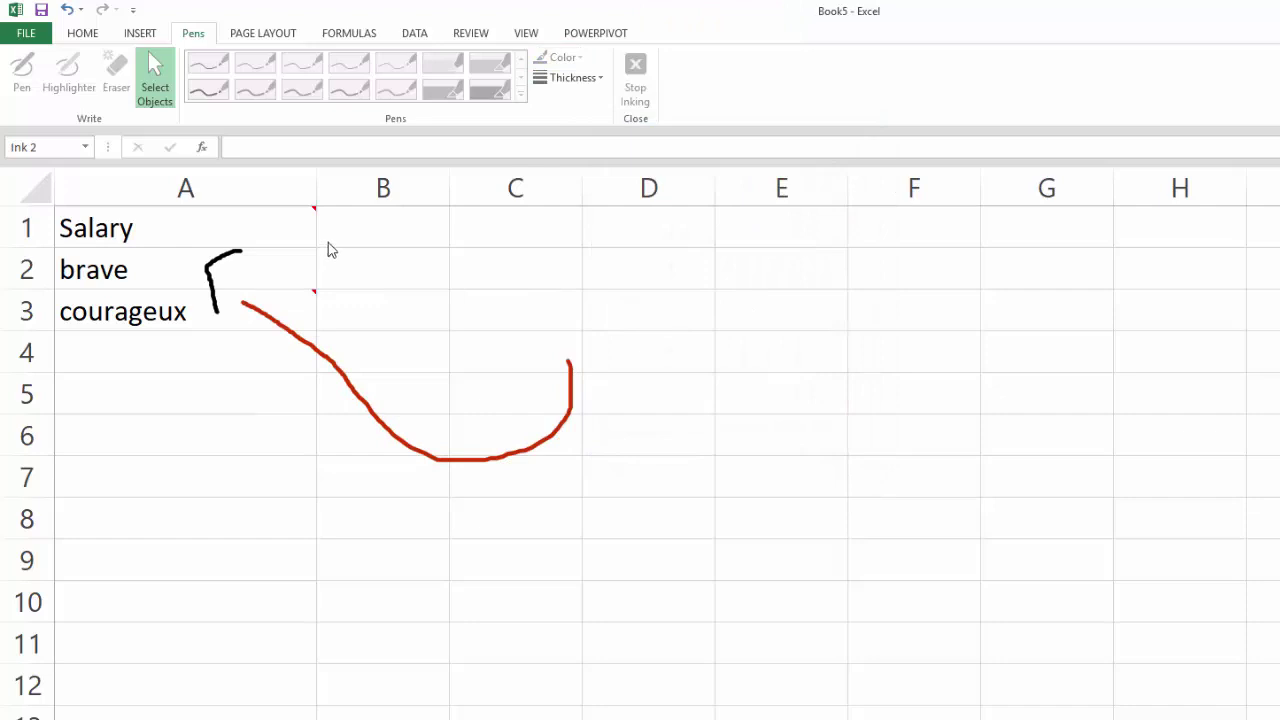
{"action": "left_click", "coordinate": [471, 34]}
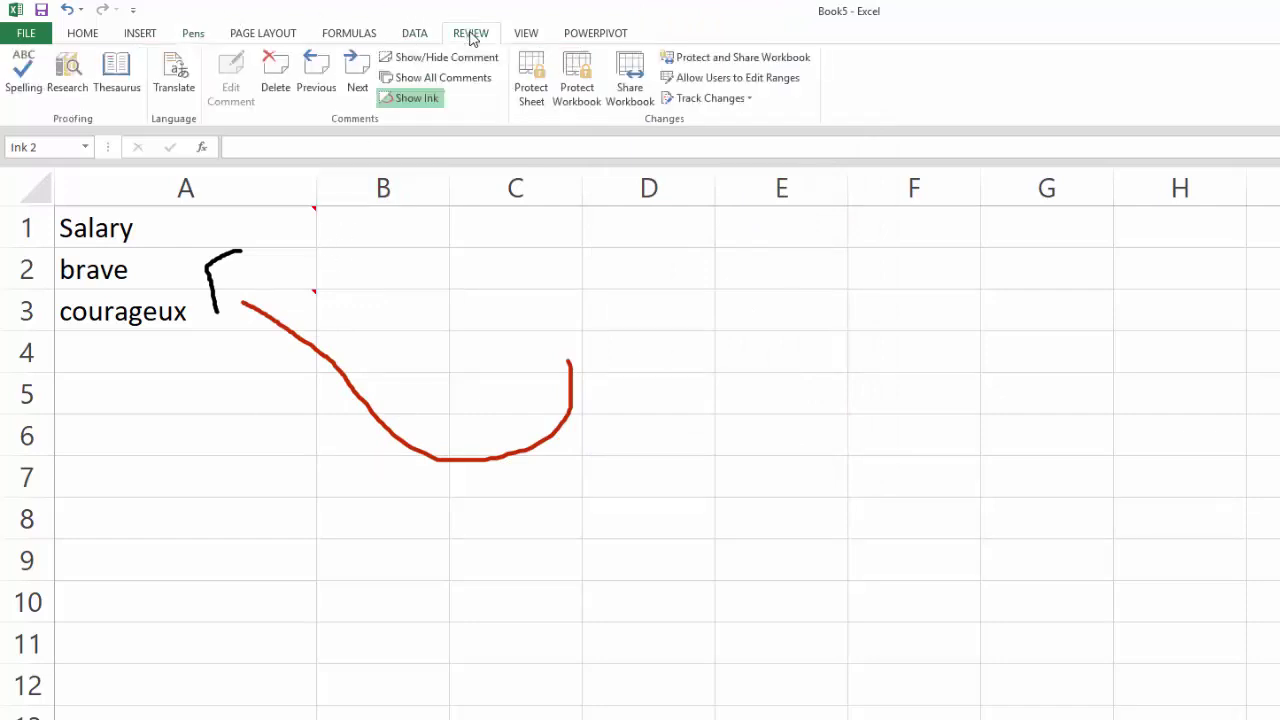
{"action": "left_click", "coordinate": [408, 104]}
{"action": "left_click", "coordinate": [408, 104]}
{"action": "left_click", "coordinate": [408, 104]}
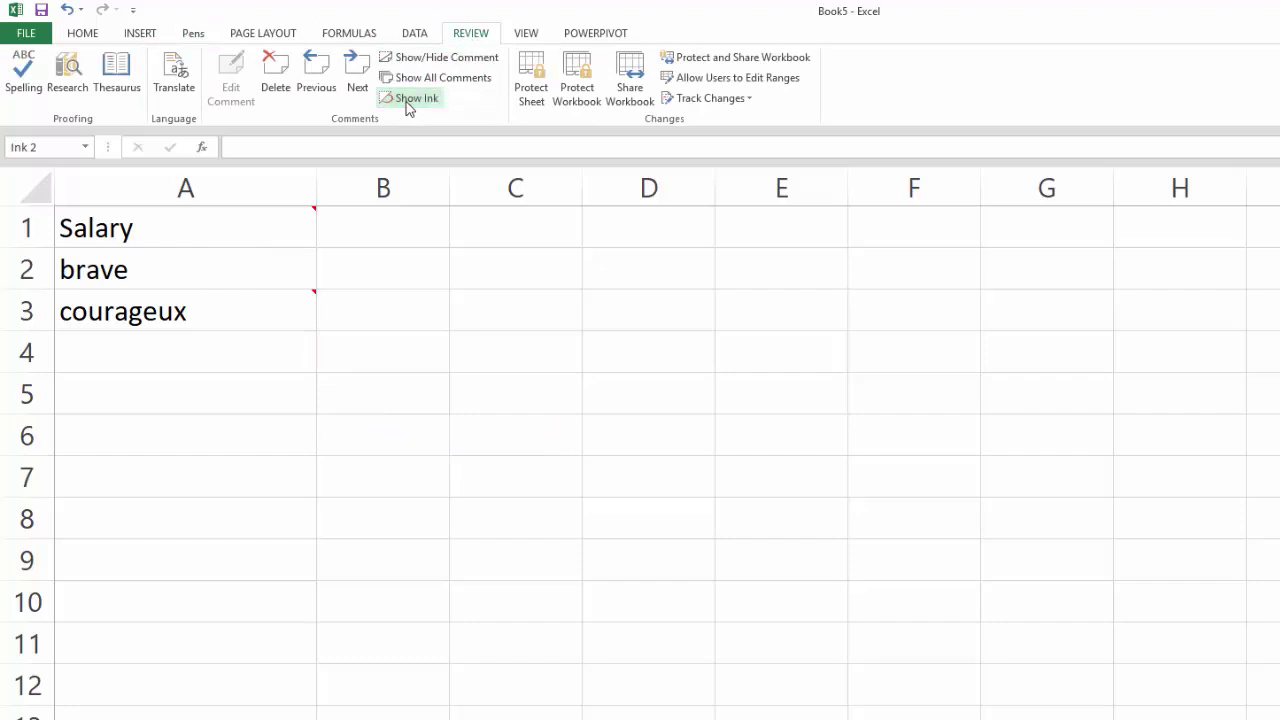
{"action": "left_click", "coordinate": [408, 104]}
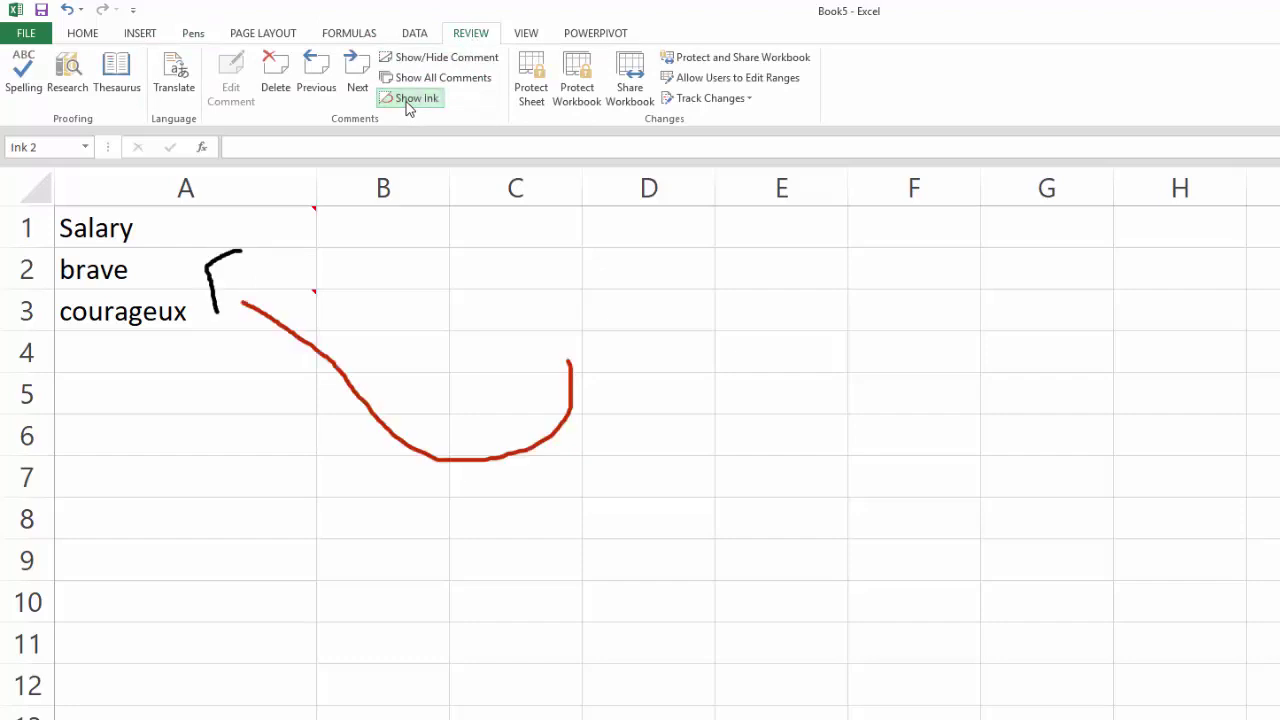
{"action": "left_click", "coordinate": [408, 104]}
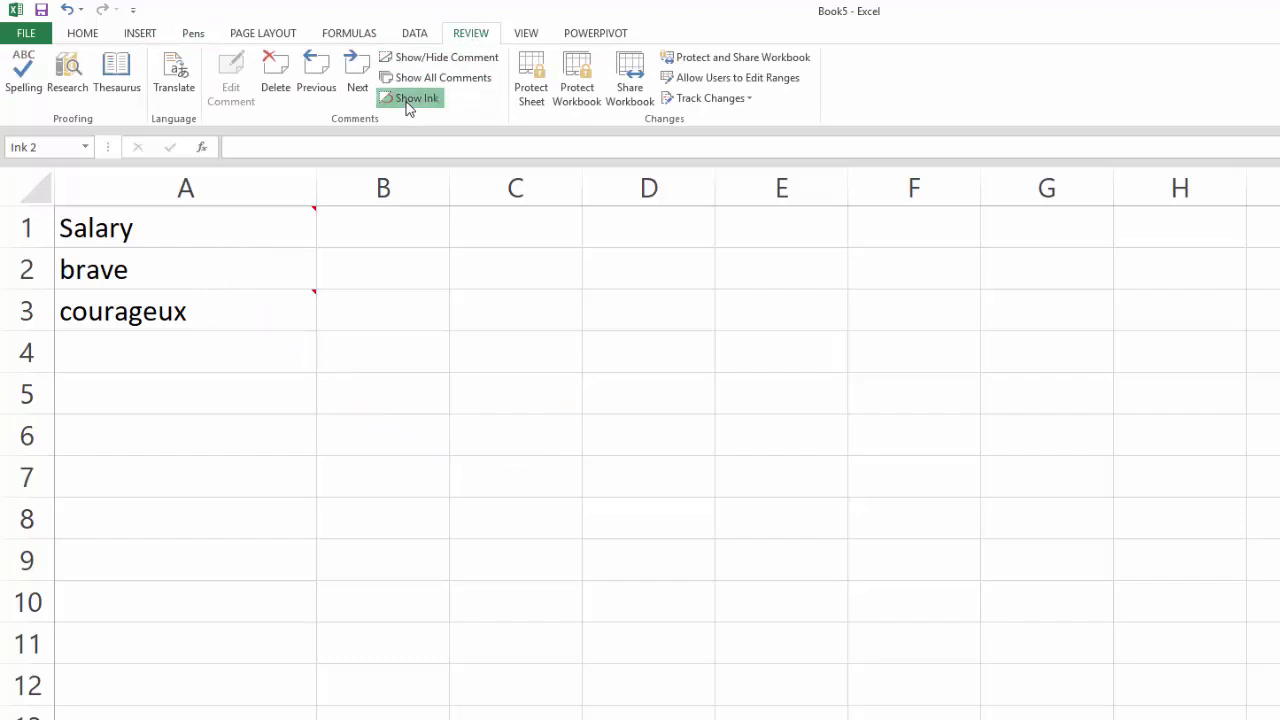
{"action": "left_click", "coordinate": [408, 104]}
{"action": "left_click", "coordinate": [408, 104]}
{"action": "left_click", "coordinate": [408, 104]}
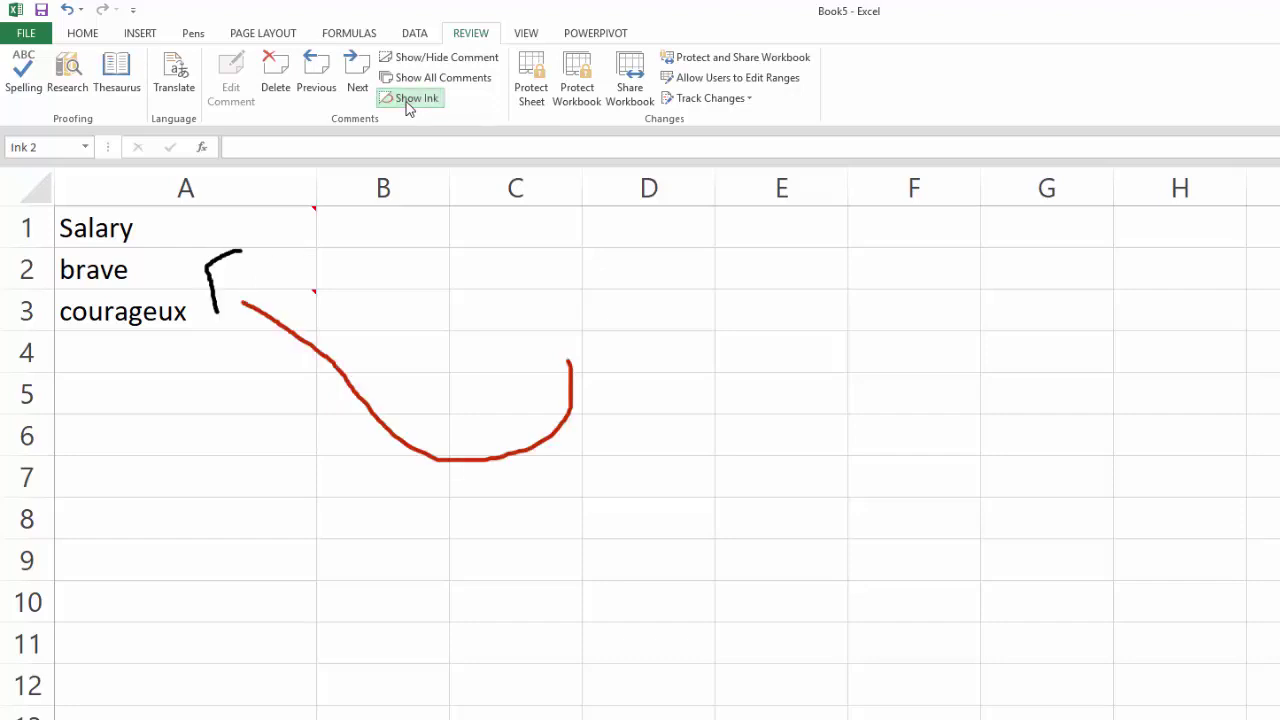